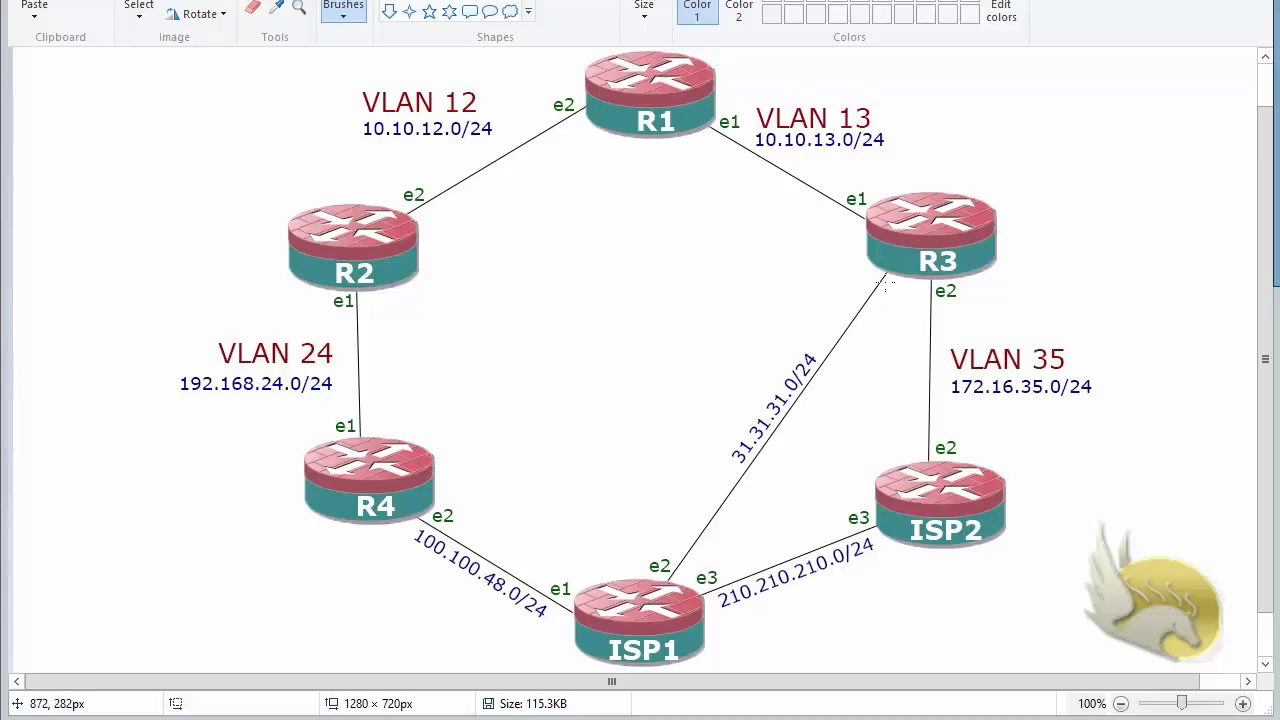
Handwrite the labels "DSL" and "CABLE" on the network diagram beside the R3–ISP1 link
left_click_drag(733, 252, 760, 262)
left_click_drag(781, 243, 805, 258)
mouse_move(745, 290)
left_mouse_down()
mouse_move(731, 306)
mouse_move(840, 282)
mouse_move(843, 296)
left_mouse_up()
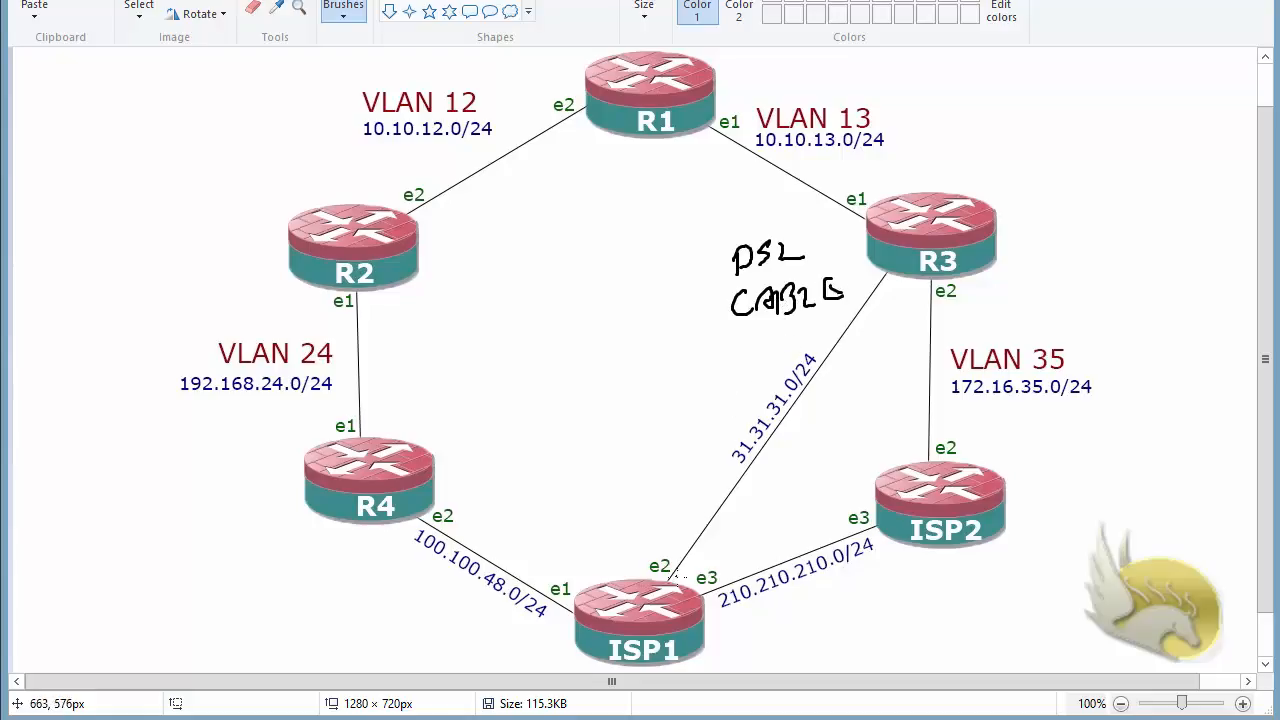
Circle ISP1's e2 interface on the diagram and draw an arrow along the 31.31.31.0/24 link towards R3
mouse_move(669, 575)
left_mouse_down()
mouse_move(636, 592)
mouse_move(648, 547)
mouse_move(688, 558)
mouse_move(680, 585)
left_mouse_up()
mouse_move(822, 380)
left_mouse_down()
mouse_move(867, 290)
mouse_move(872, 312)
left_mouse_up()
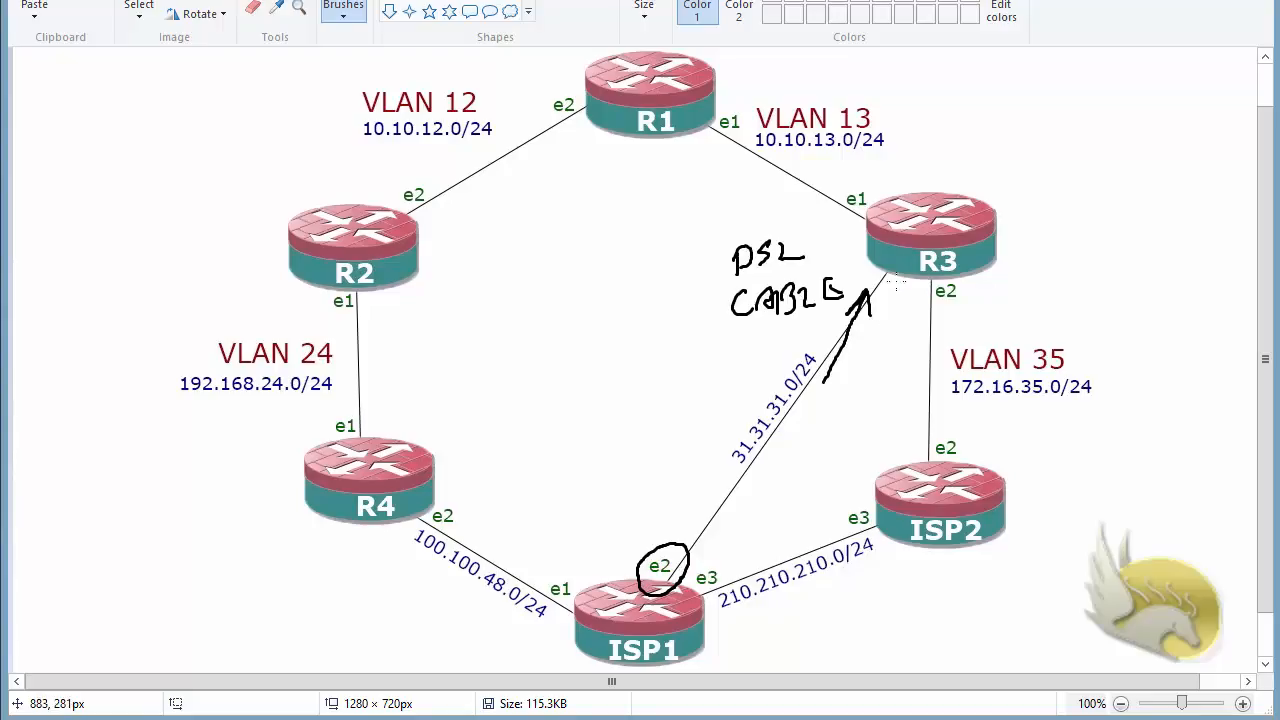
mouse_move(893, 284)
left_mouse_down()
mouse_move(875, 290)
mouse_move(882, 258)
mouse_move(900, 276)
mouse_move(882, 298)
left_mouse_up()
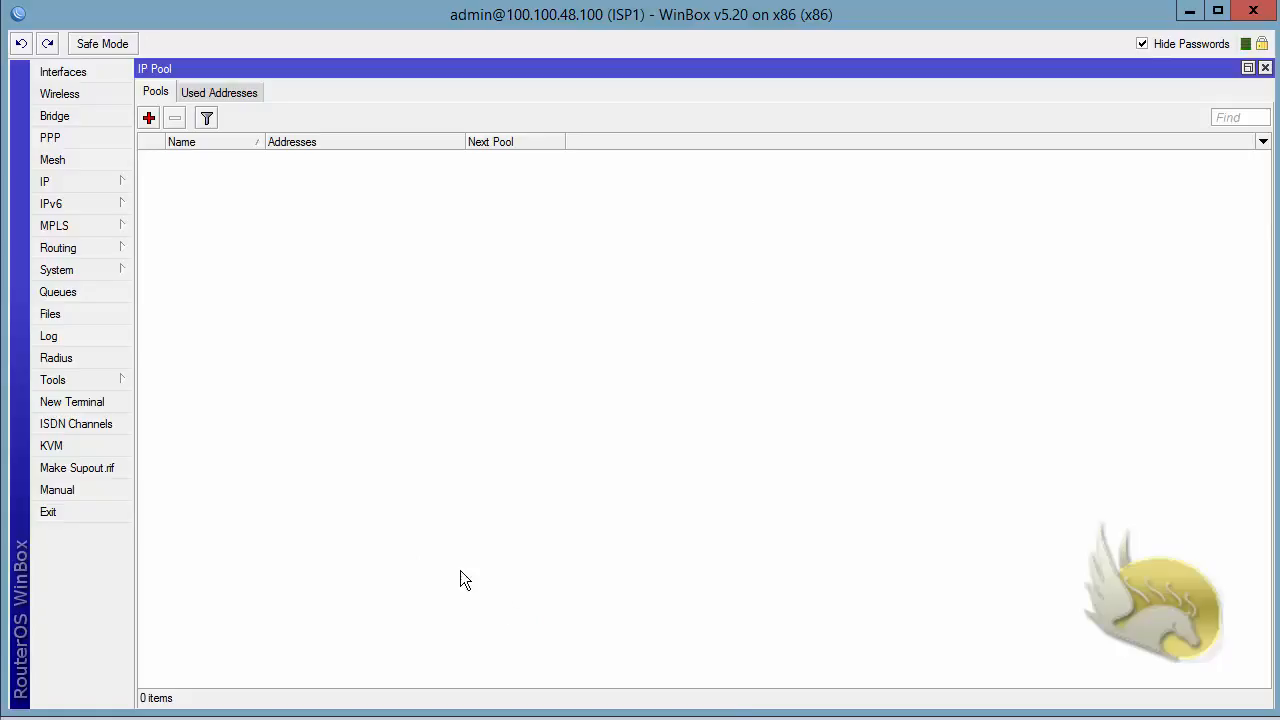
Switch to WinBox on ISP1 and create the IP pool pool1 with the address range 31.31.31.154-31.31.31.254
left_click(99, 181)
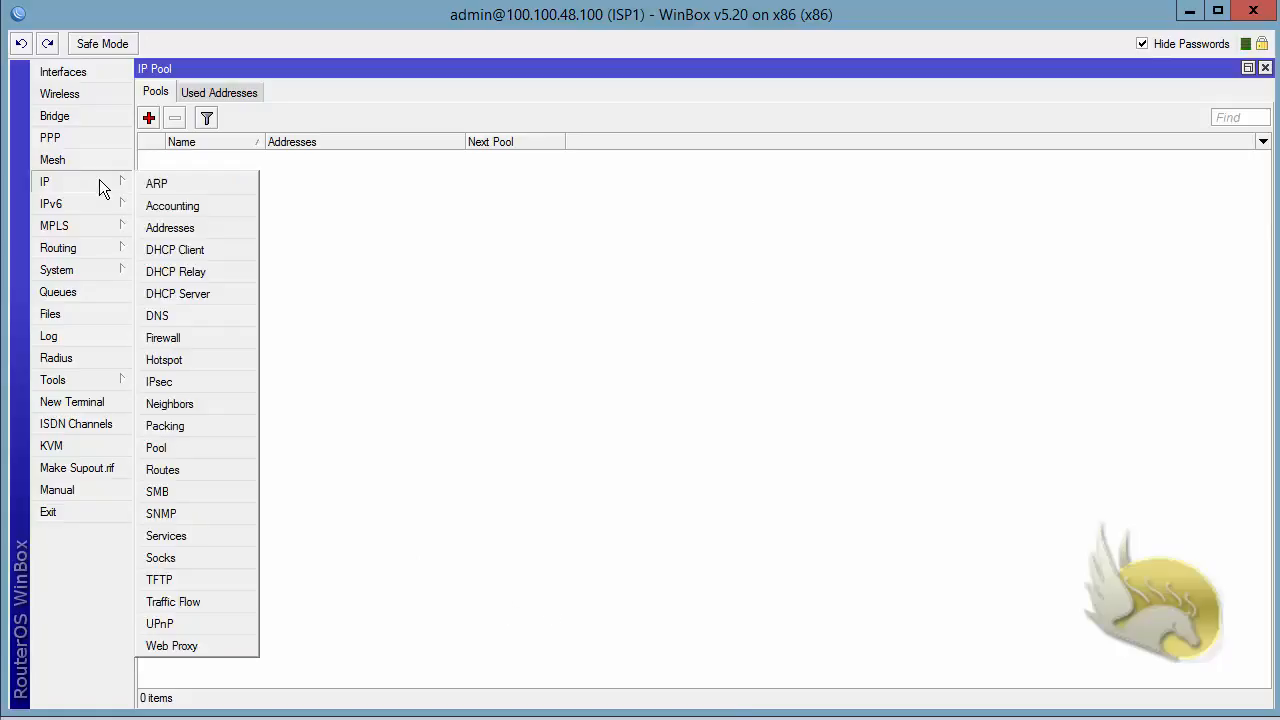
left_click(193, 444)
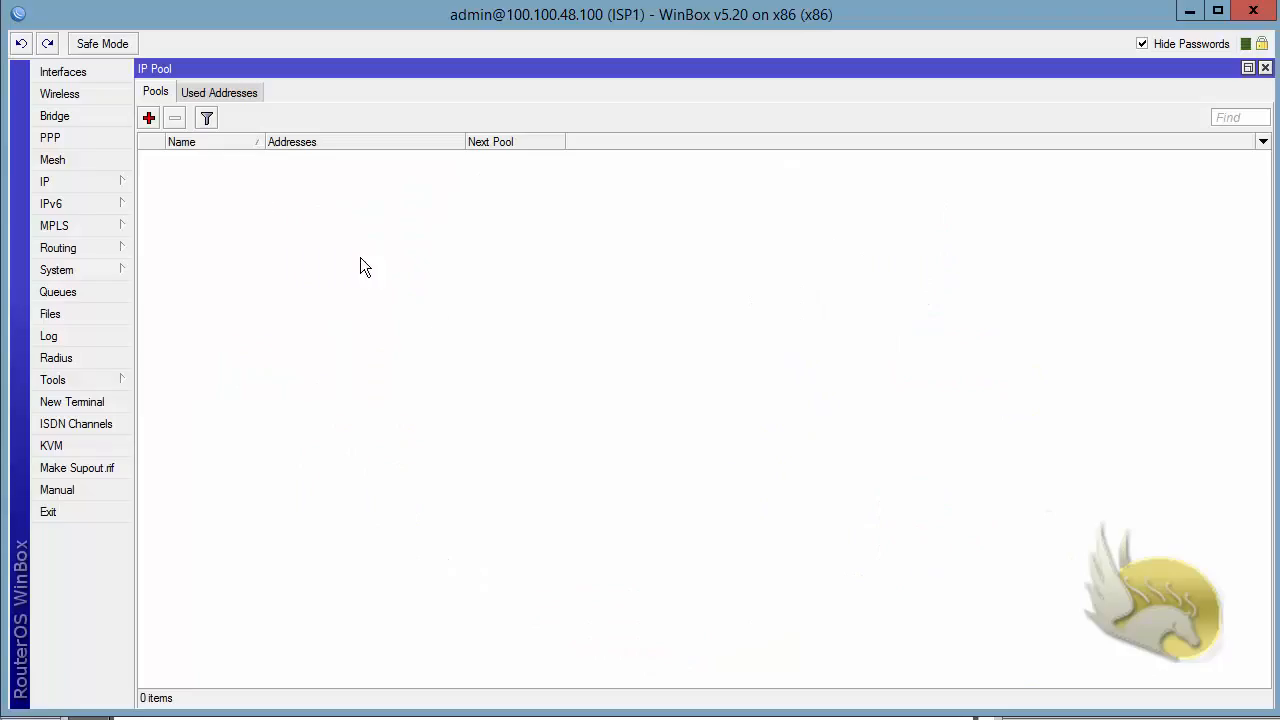
left_click(149, 118)
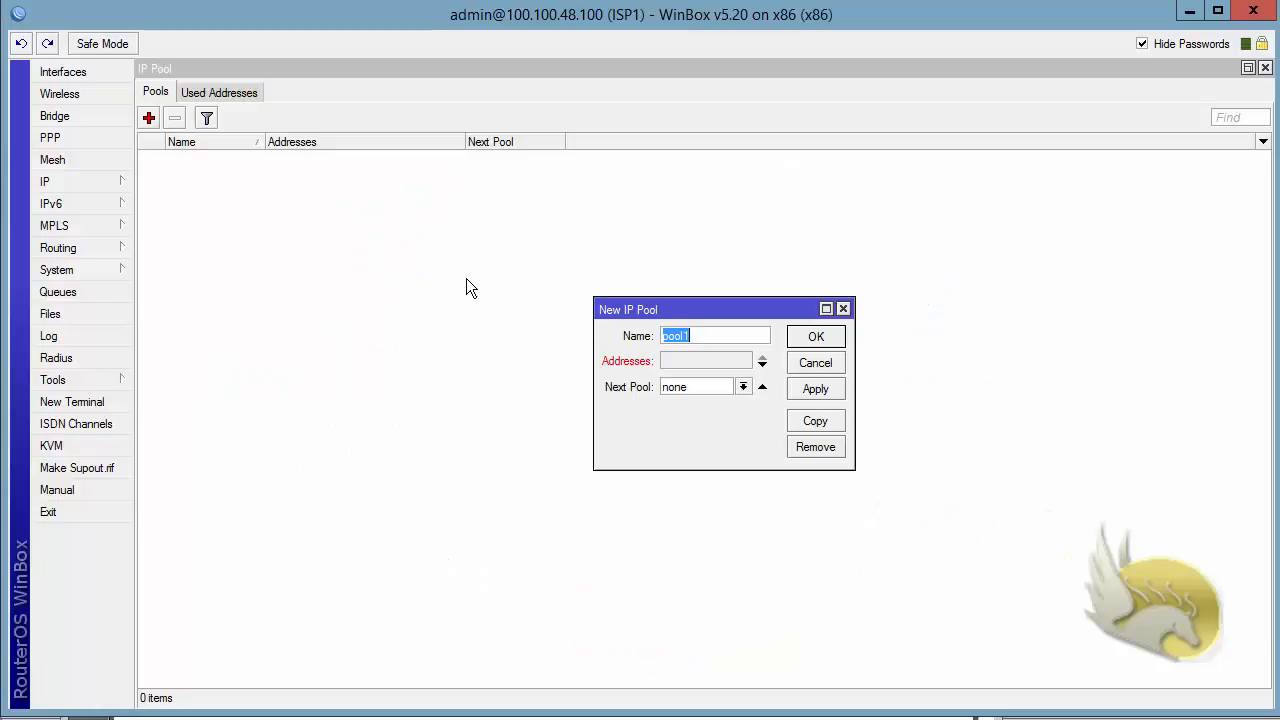
left_click(689, 362)
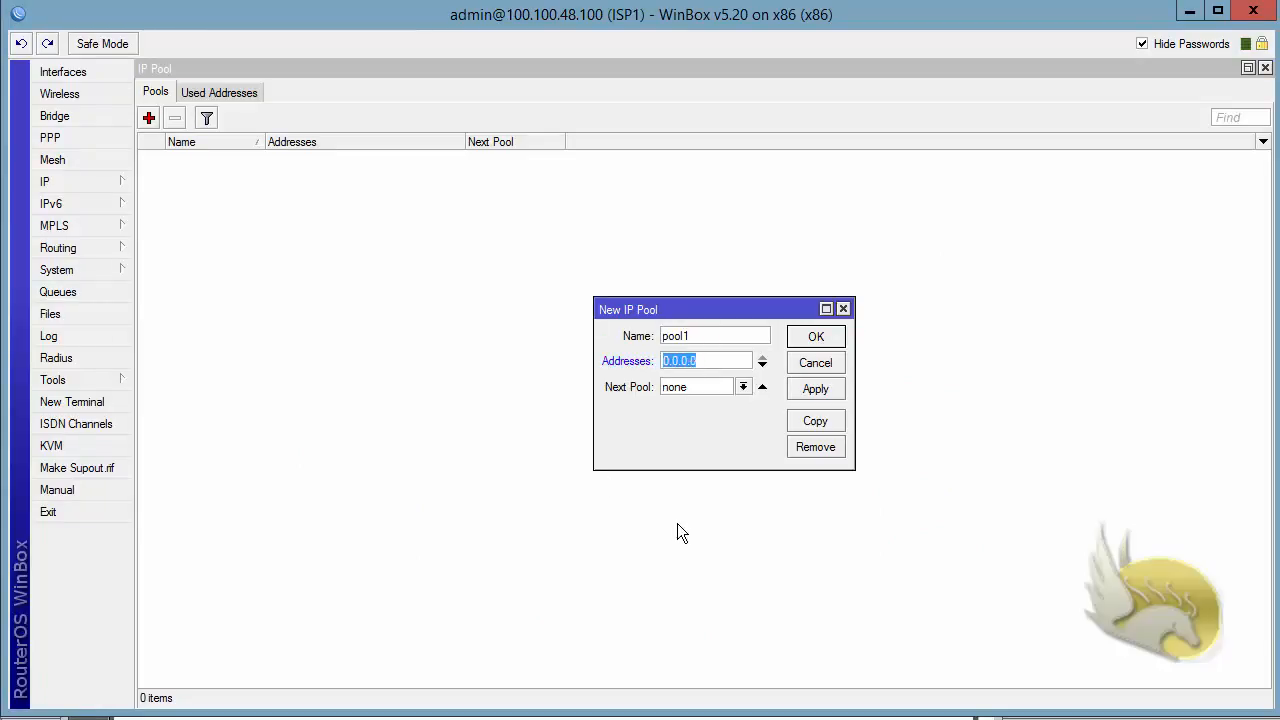
type("31.31.")
type("31")
type(".154")
type("-31.31.31")
type(".254")
left_click(820, 340)
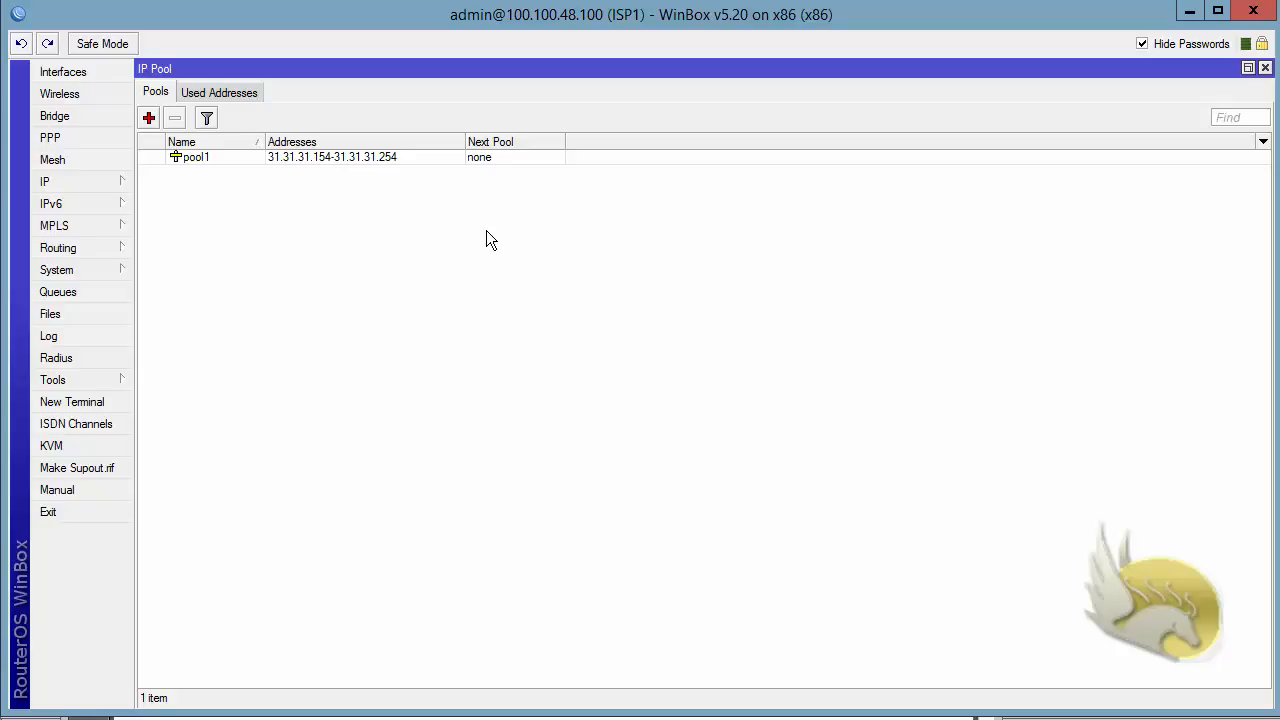
Look through the PPP interfaces, PPPoE servers, secrets and active connections on ISP1
left_click(69, 142)
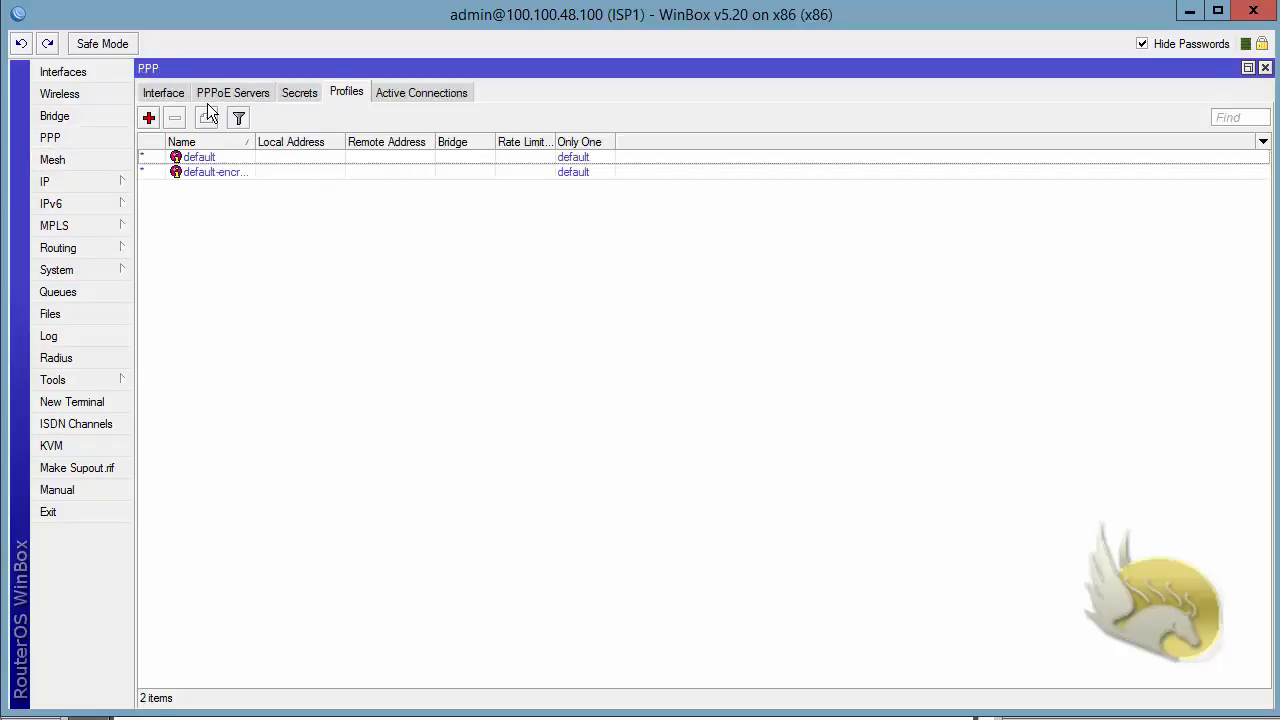
left_click(167, 92)
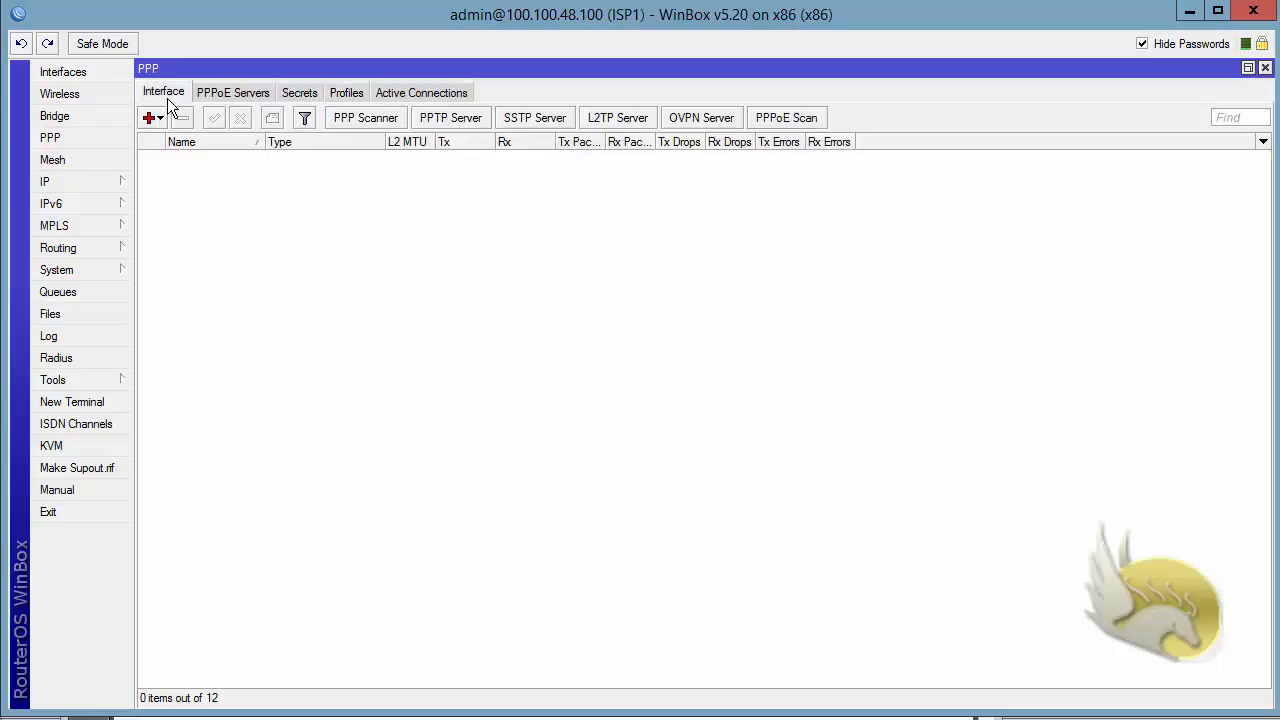
left_click(230, 95)
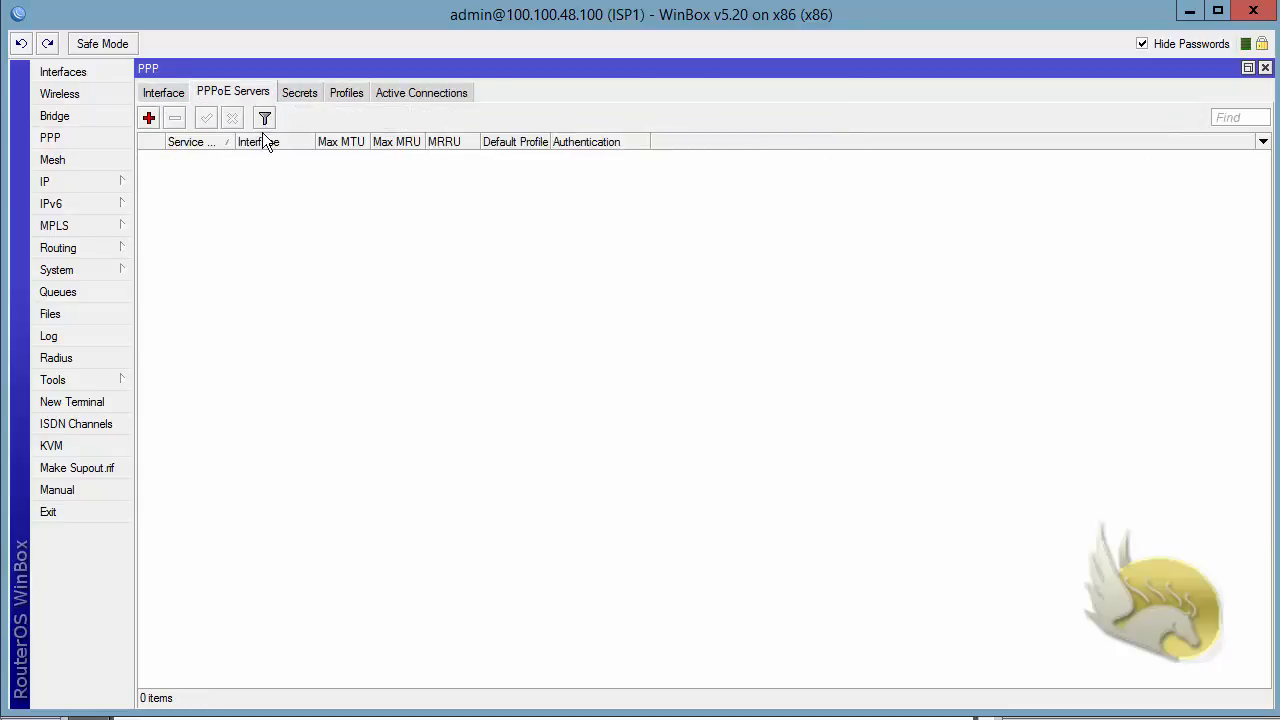
left_click(291, 90)
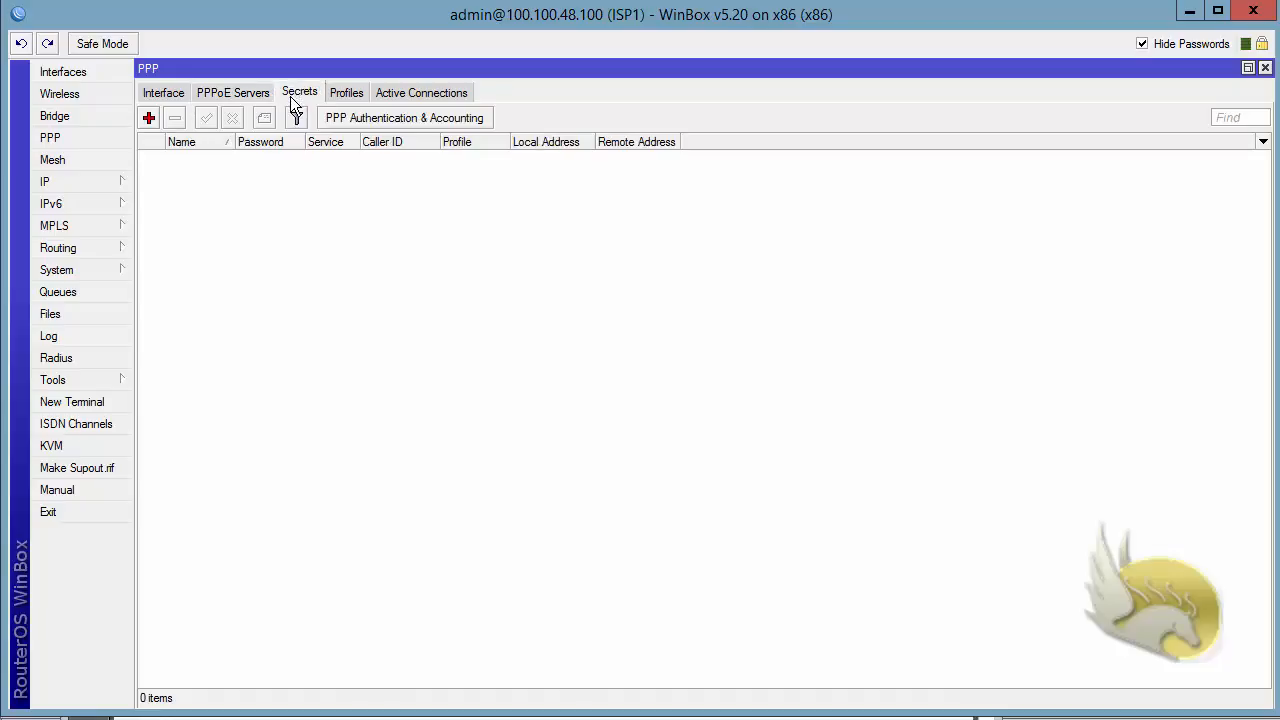
left_click(388, 96)
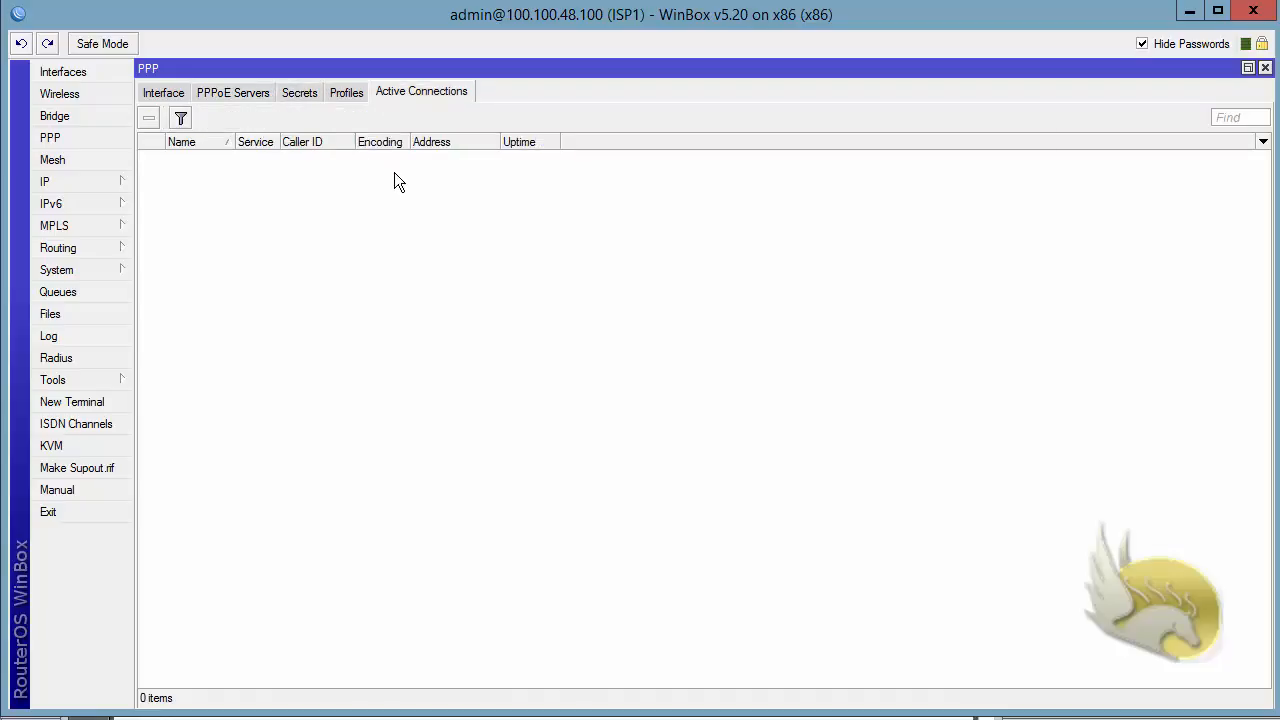
Start a new PPP profile named pppoe-profile1 with the local address 31.31.31.100
left_click(340, 95)
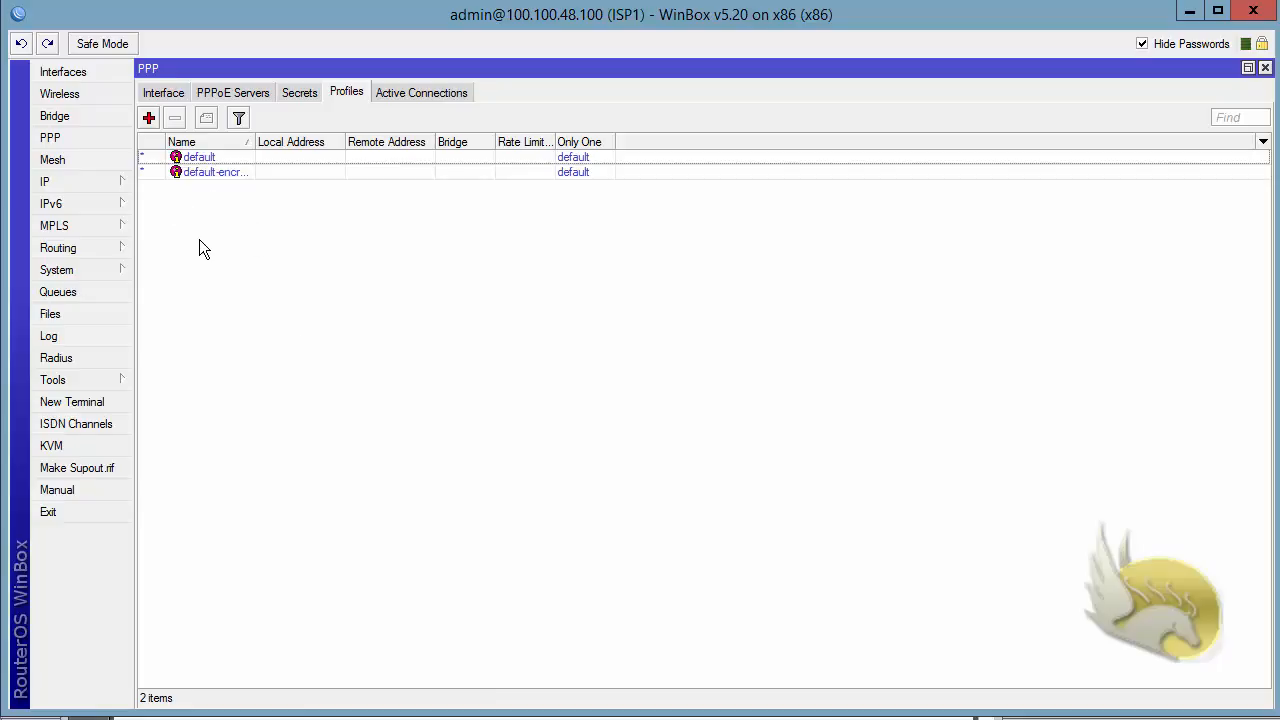
left_click(148, 118)
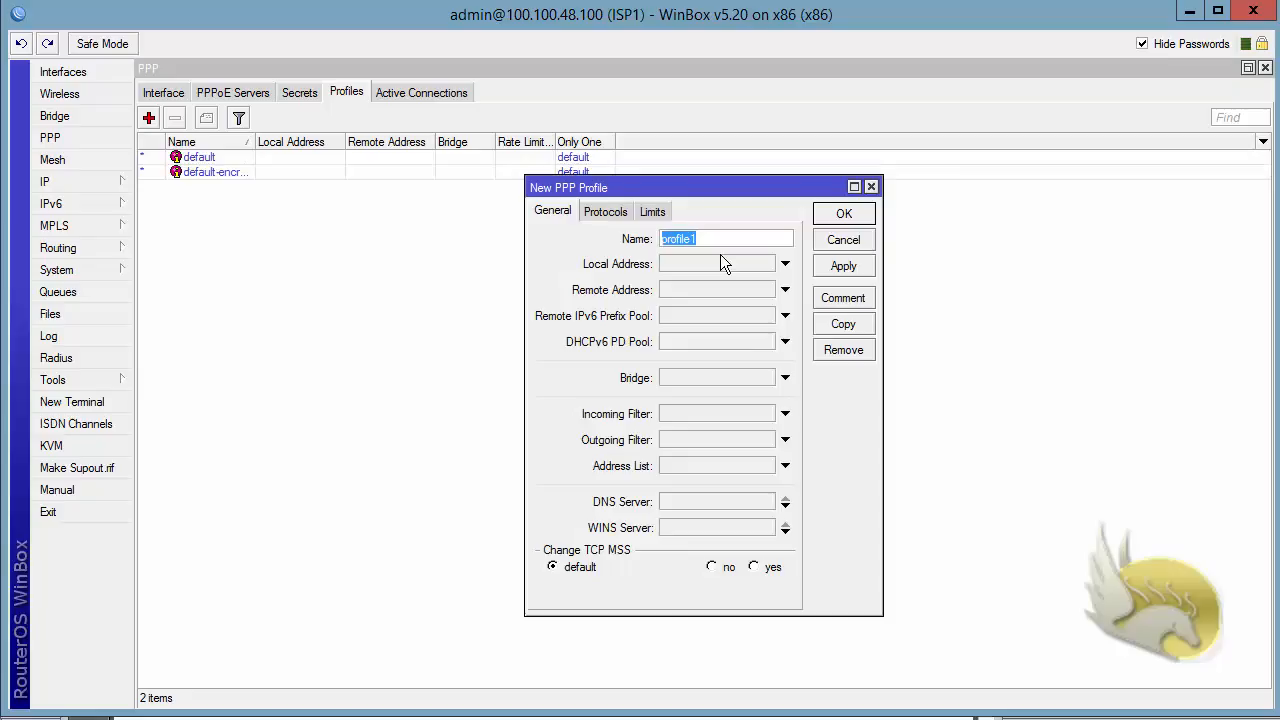
key("Home")
type("pp")
left_click(719, 264)
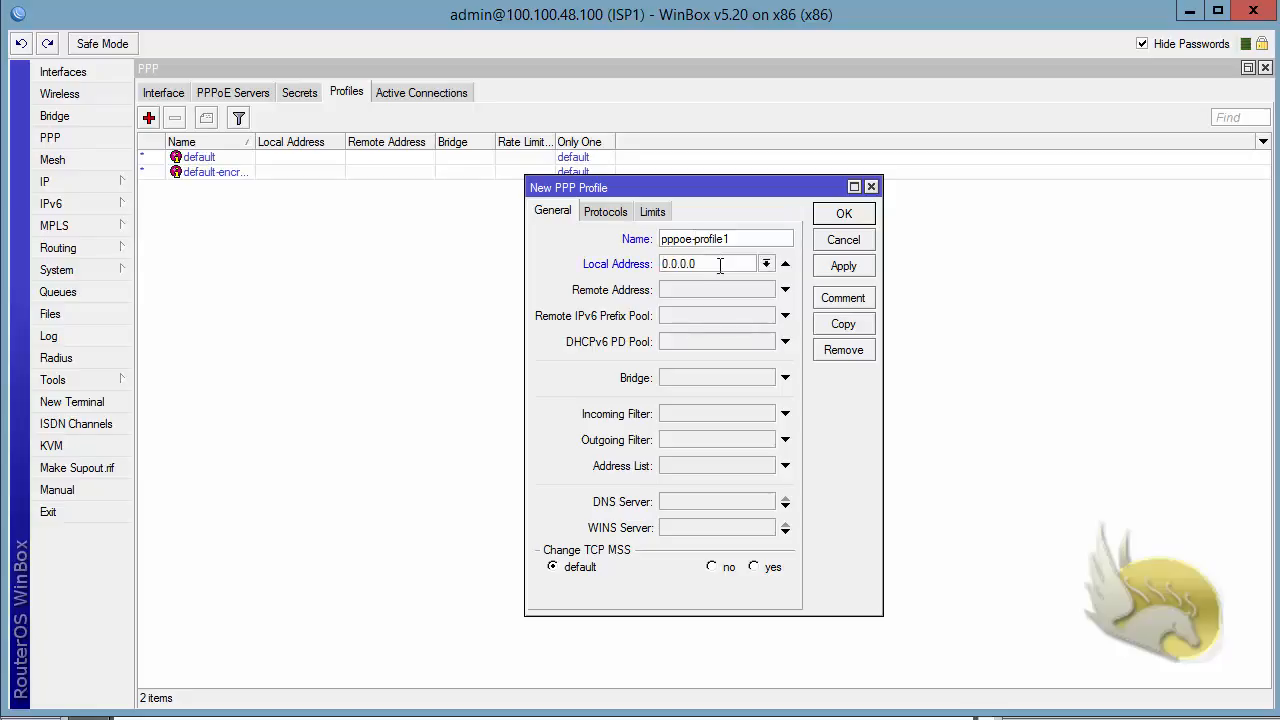
left_click_drag(732, 269, 589, 269)
type("31.31.31.100")
Assign pool1 as the profile's remote address, check its protocol settings and save the profile
left_click(693, 290)
left_click(766, 289)
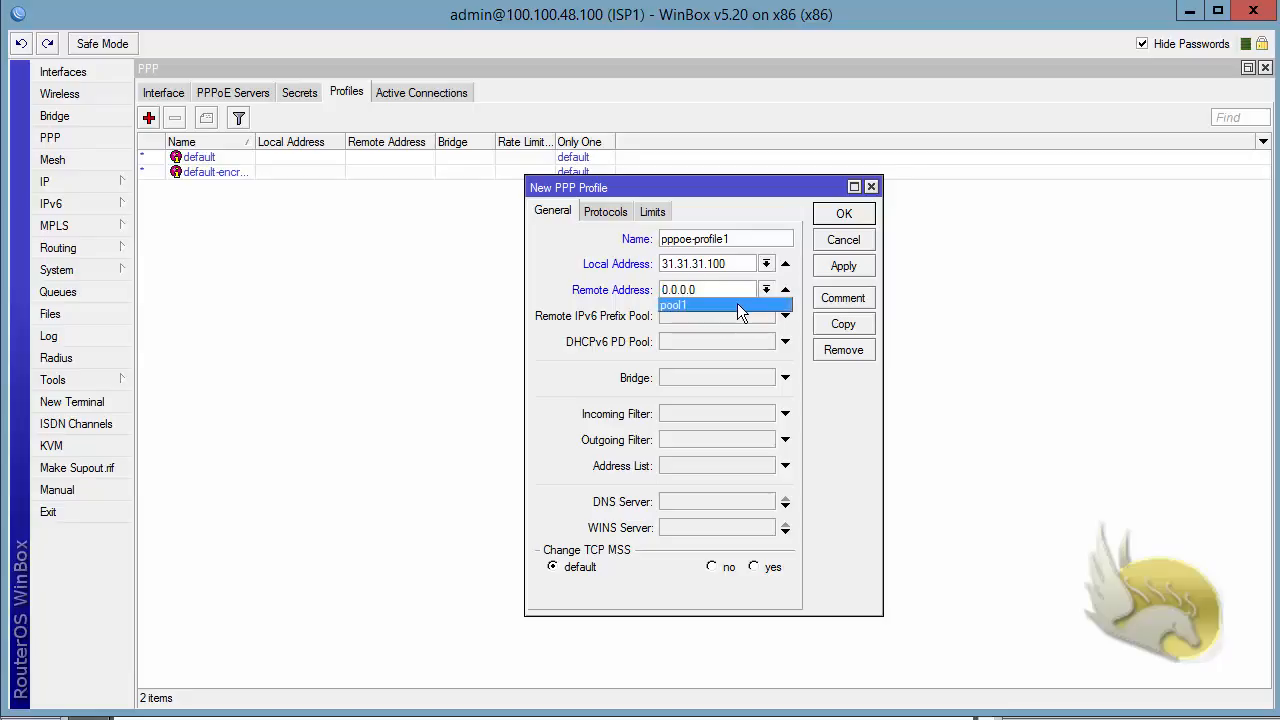
left_click(737, 305)
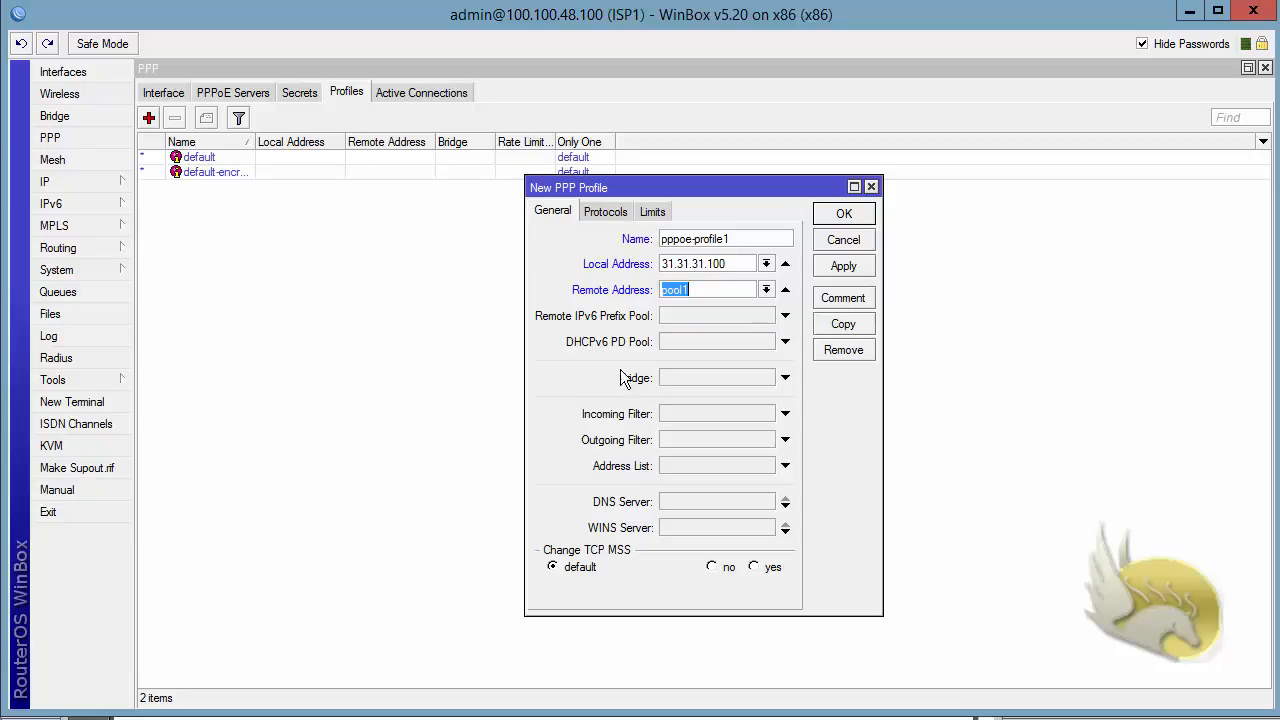
left_click(600, 213)
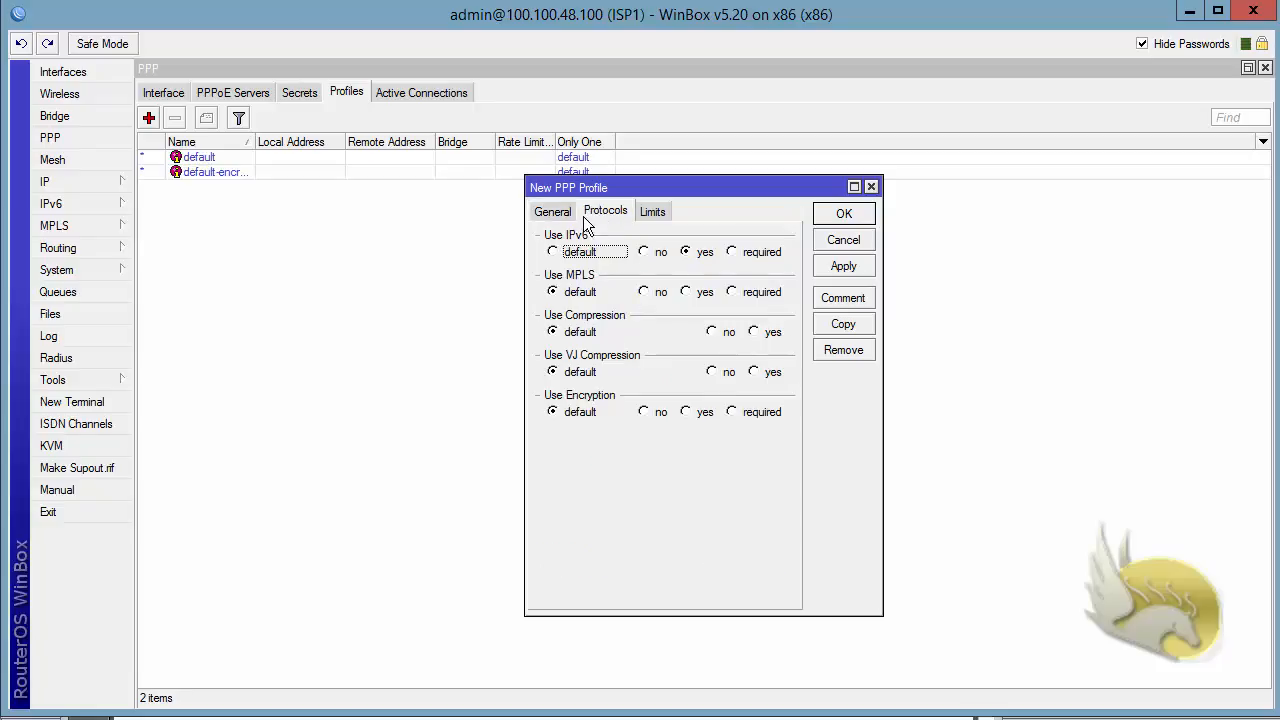
left_click(553, 212)
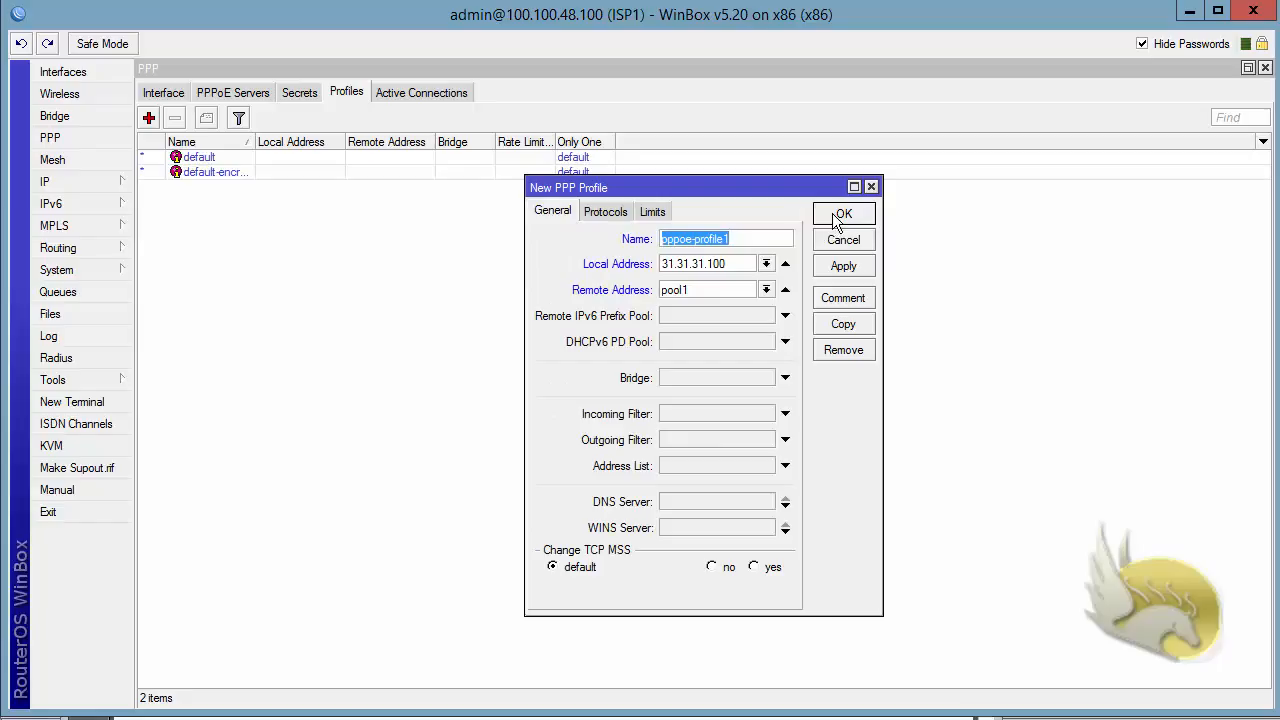
left_click(838, 214)
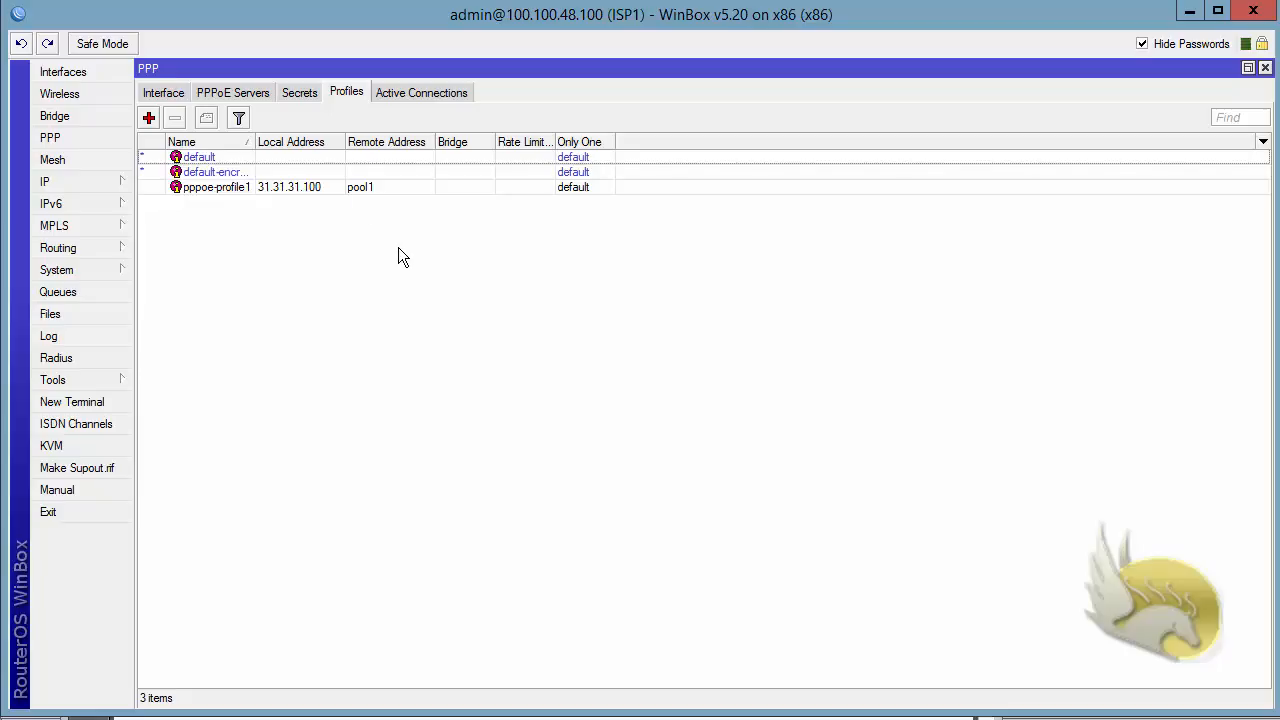
Start a new PPP secret named user1 and enter its password
left_click(300, 93)
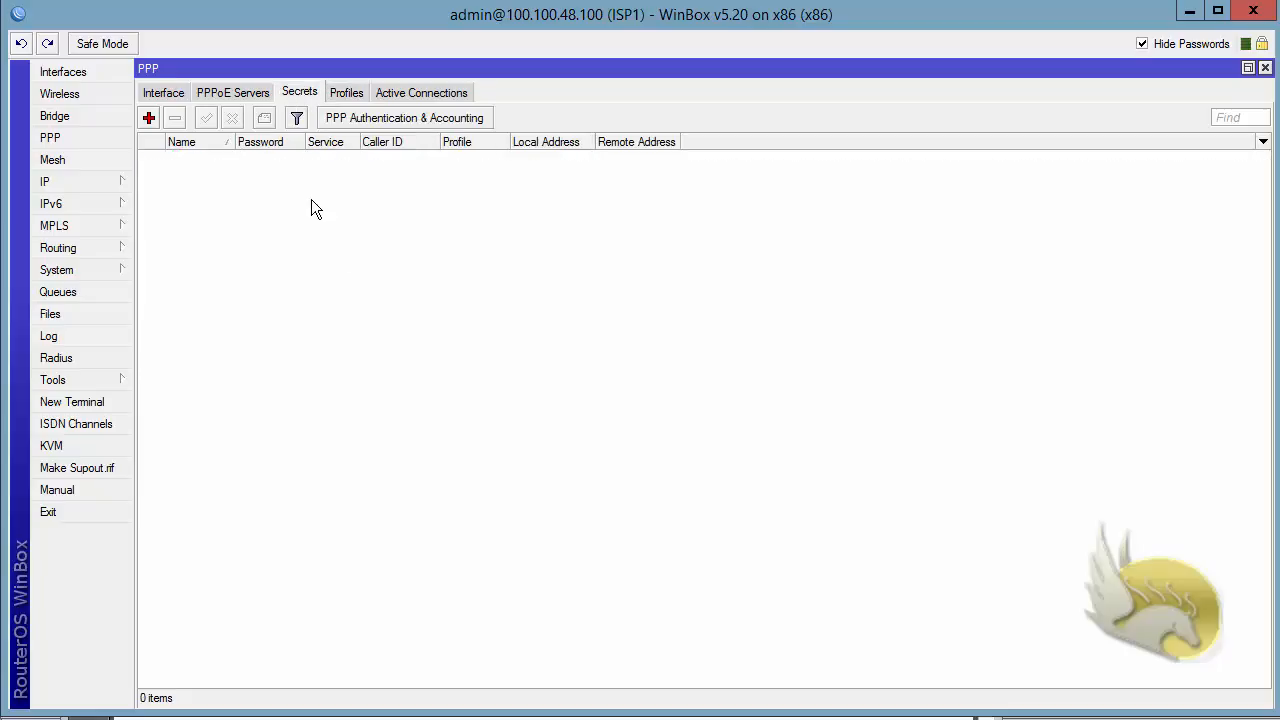
left_click(148, 118)
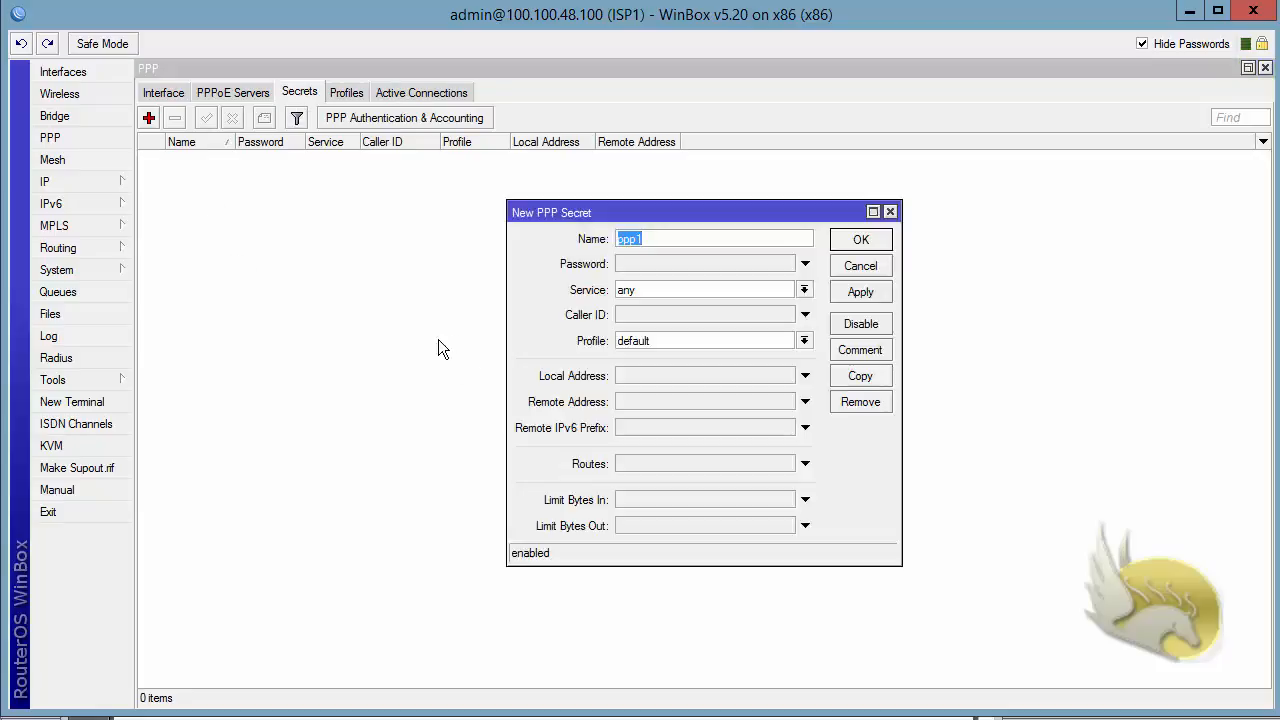
type("user1")
left_click(643, 262)
type("123456")
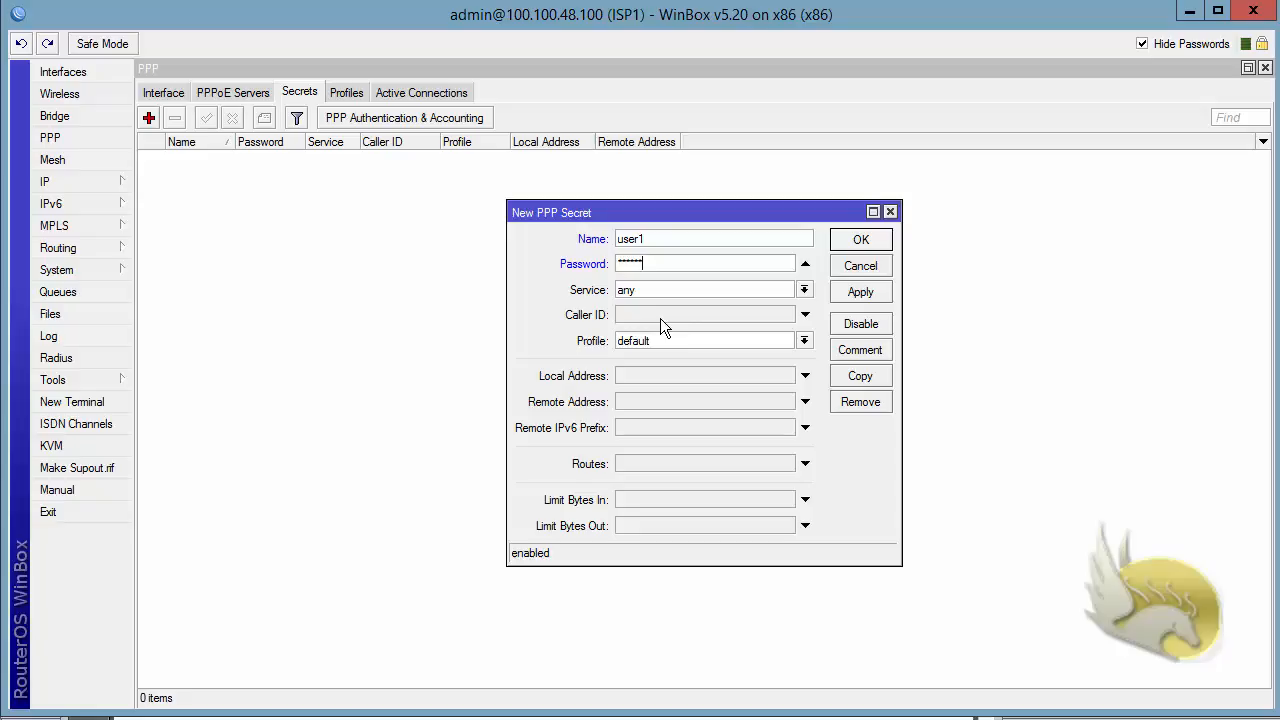
Set the secret's service to pppoe and its profile to pppoe-profile1, and save it
left_click(804, 290)
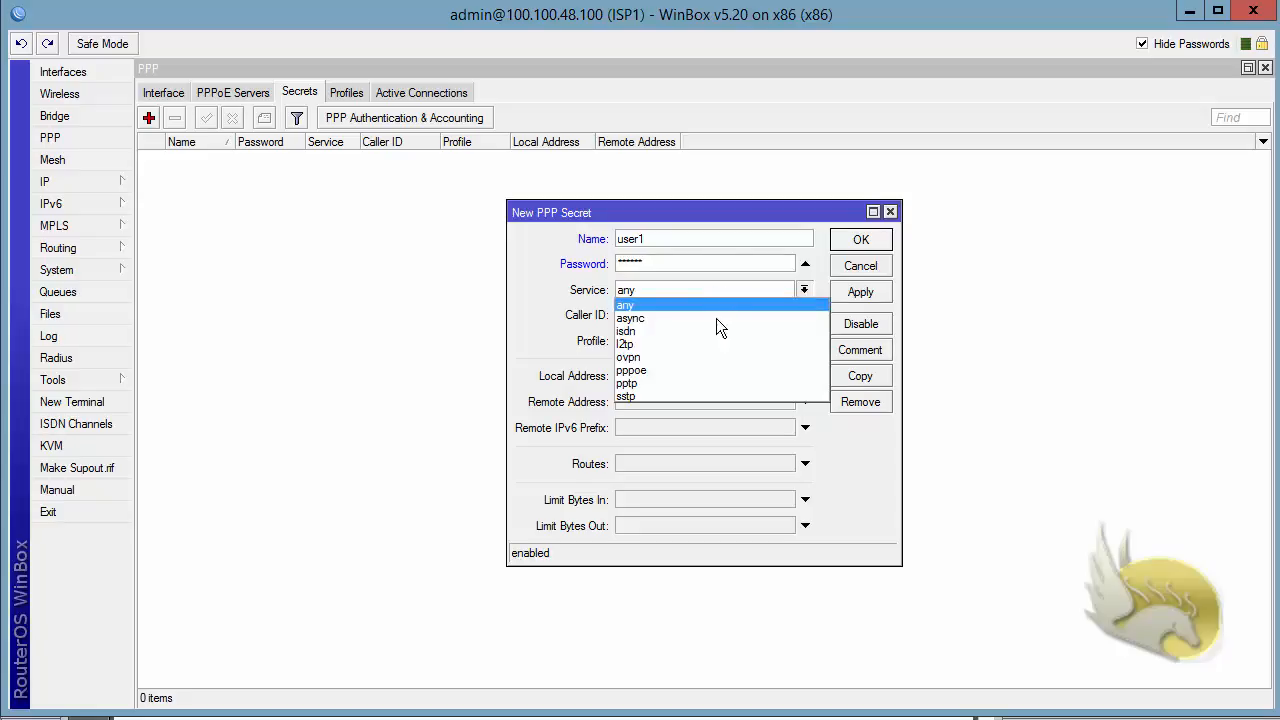
left_click(689, 370)
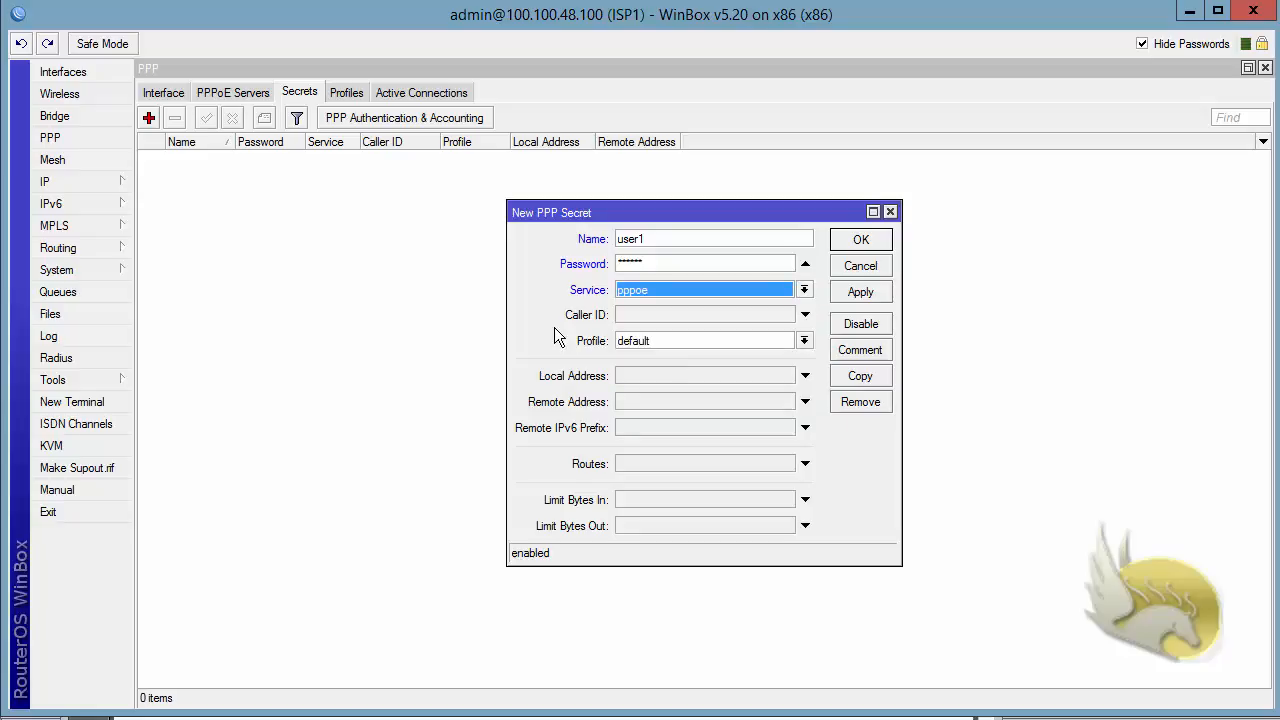
left_click(803, 341)
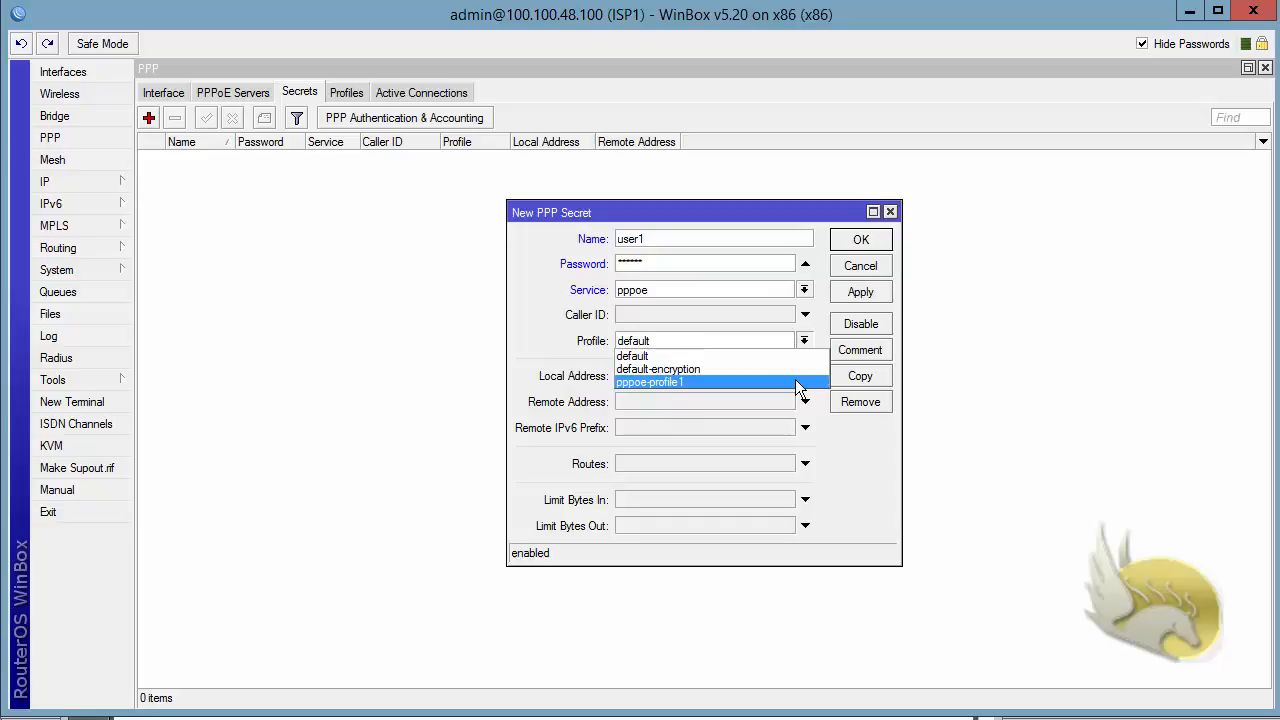
left_click(797, 382)
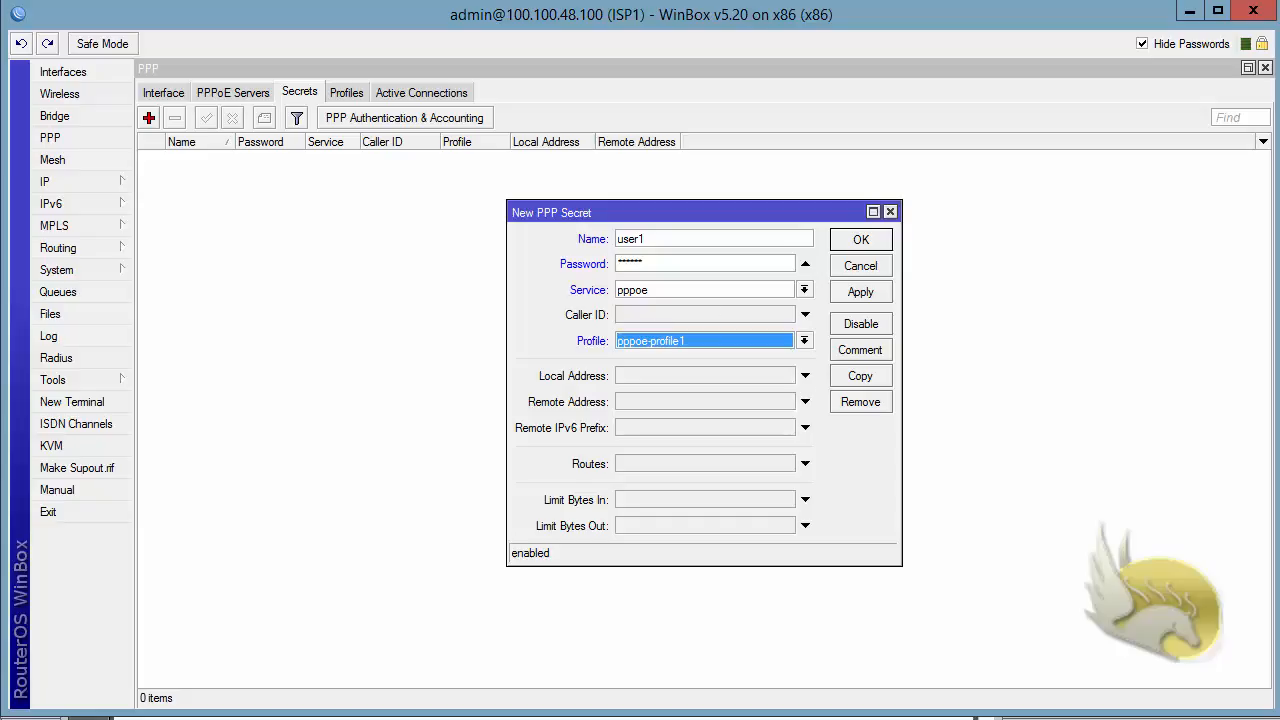
double_click(638, 239)
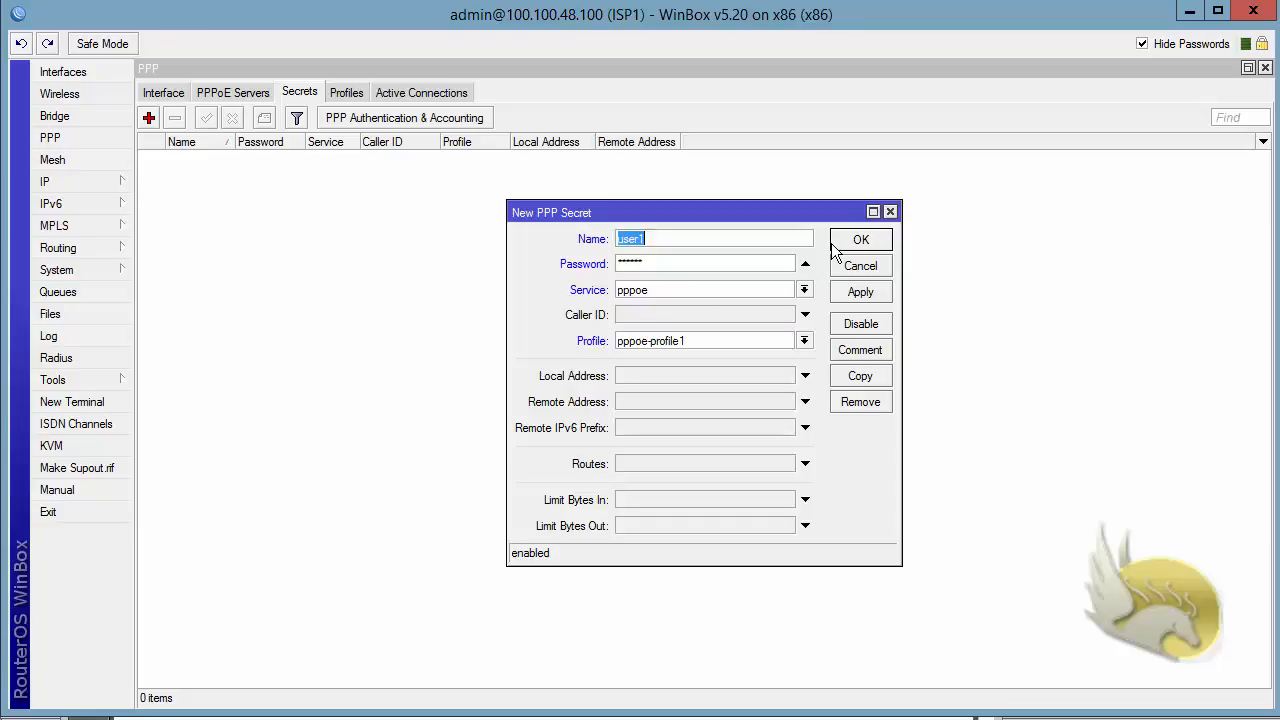
left_click(845, 243)
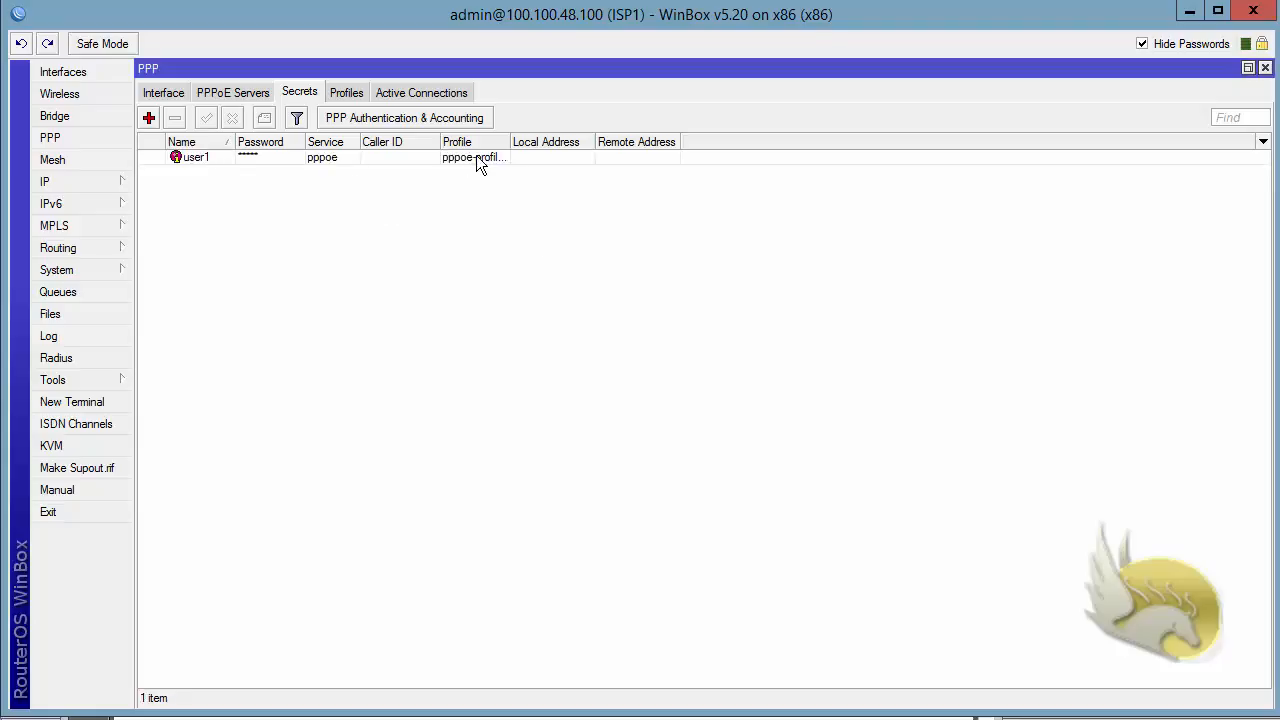
left_click(338, 91)
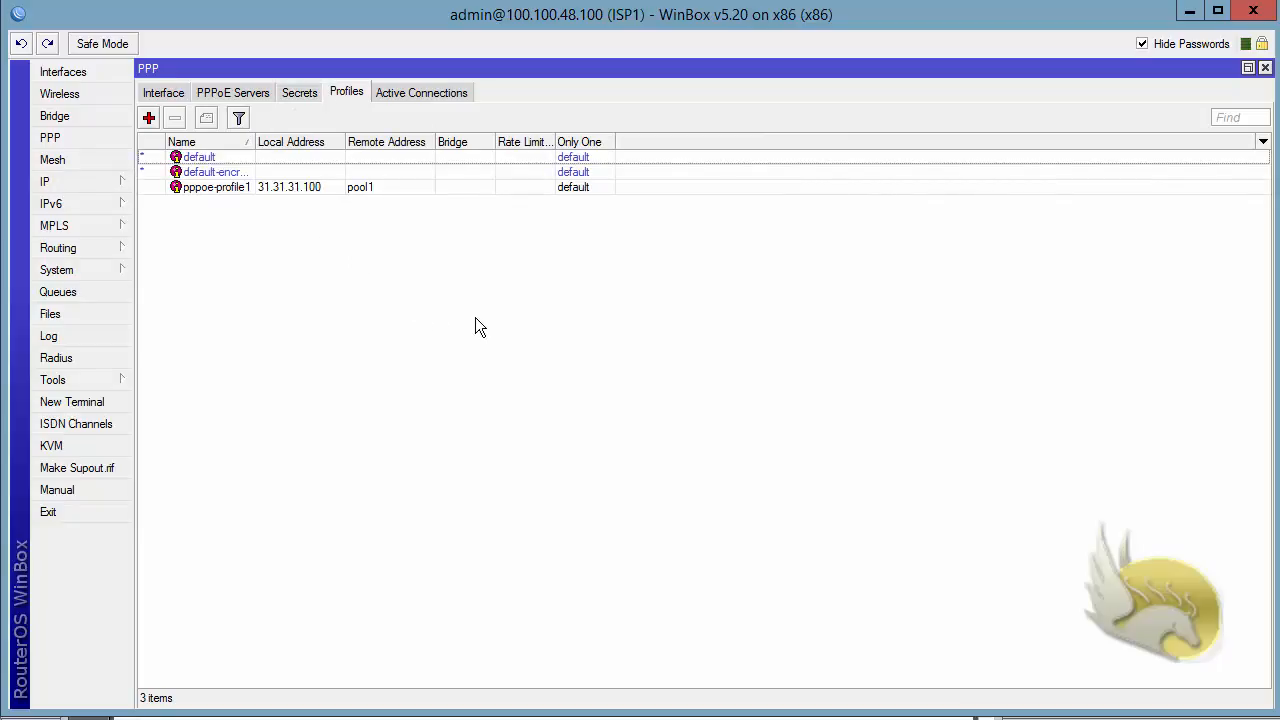
left_click(162, 93)
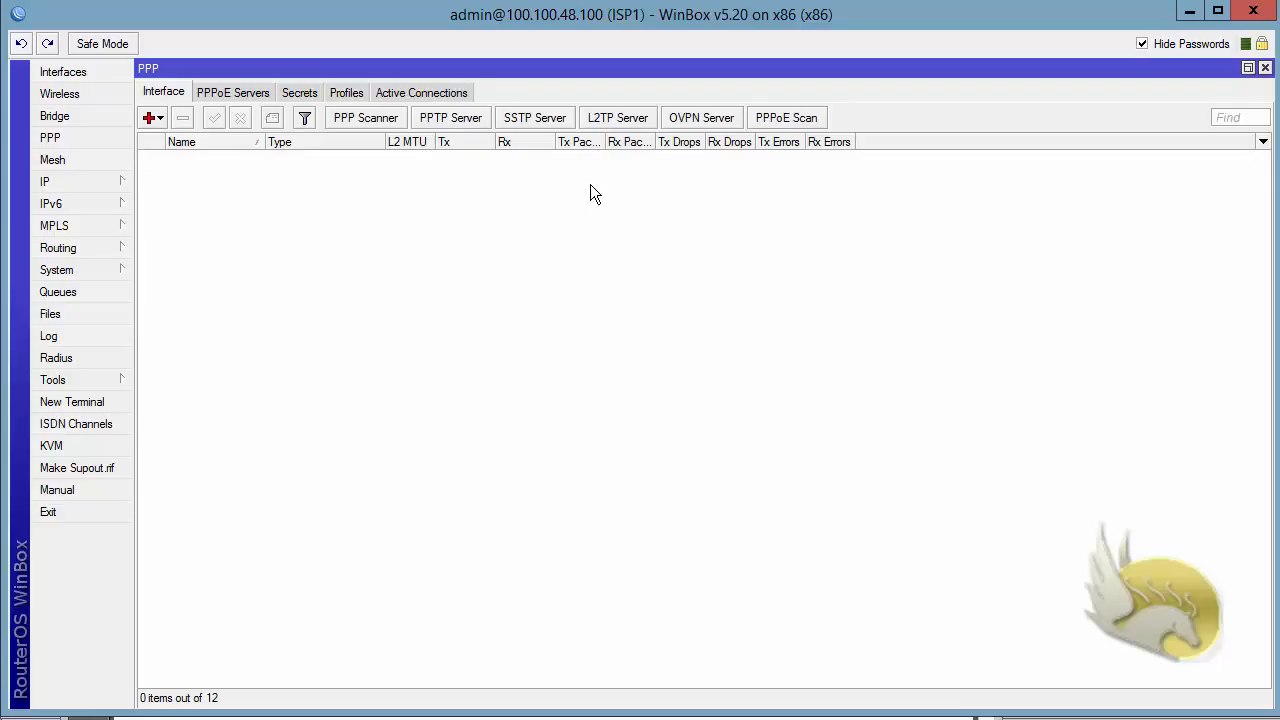
left_click(159, 119)
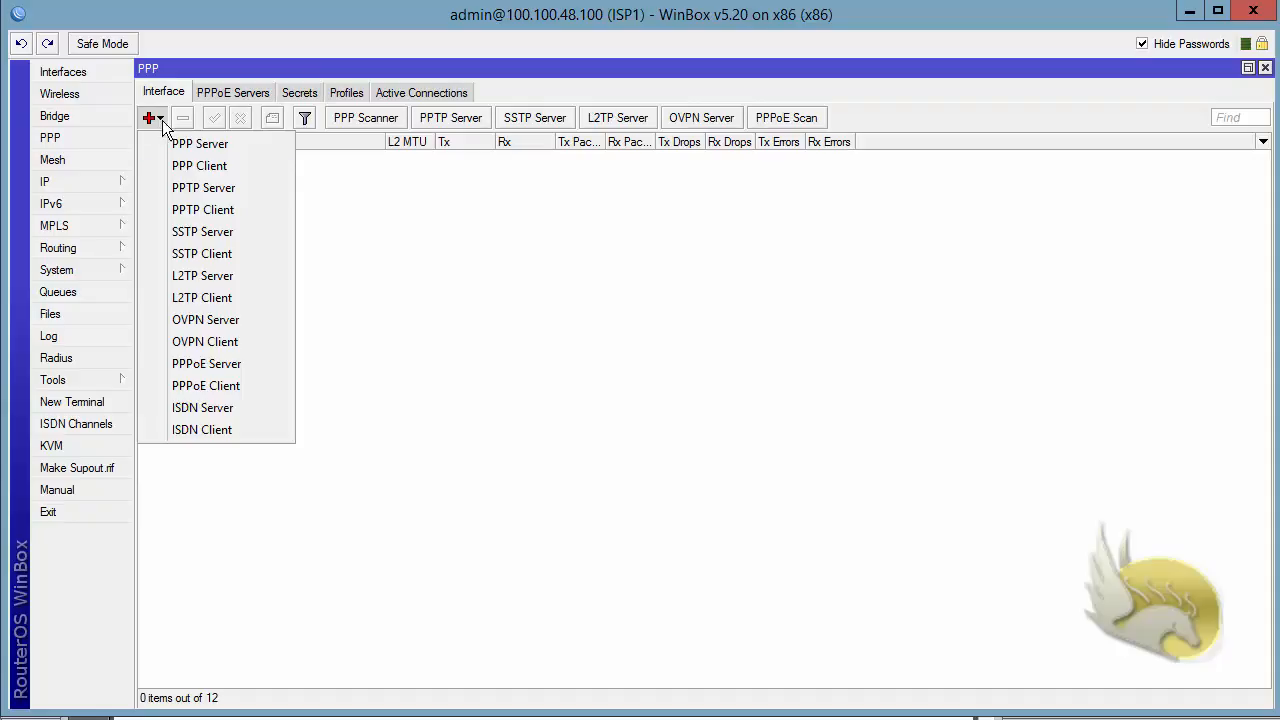
left_click(254, 366)
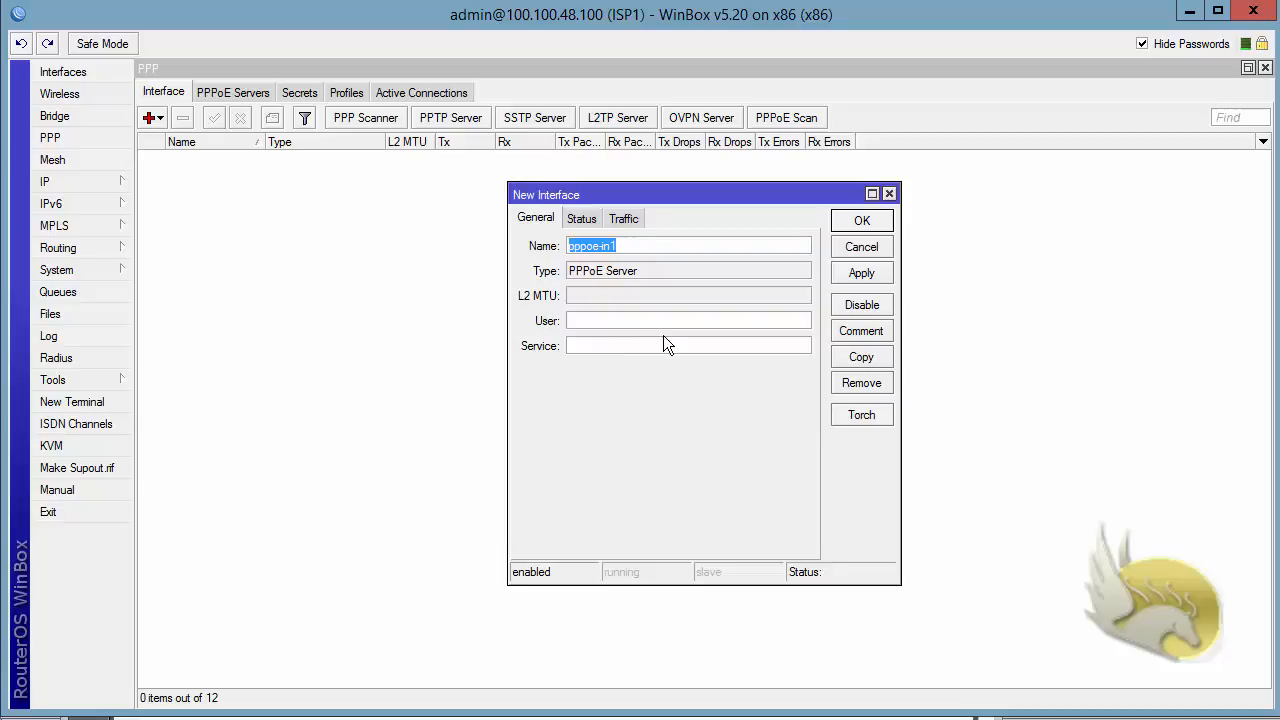
left_click(632, 345)
type("Internet")
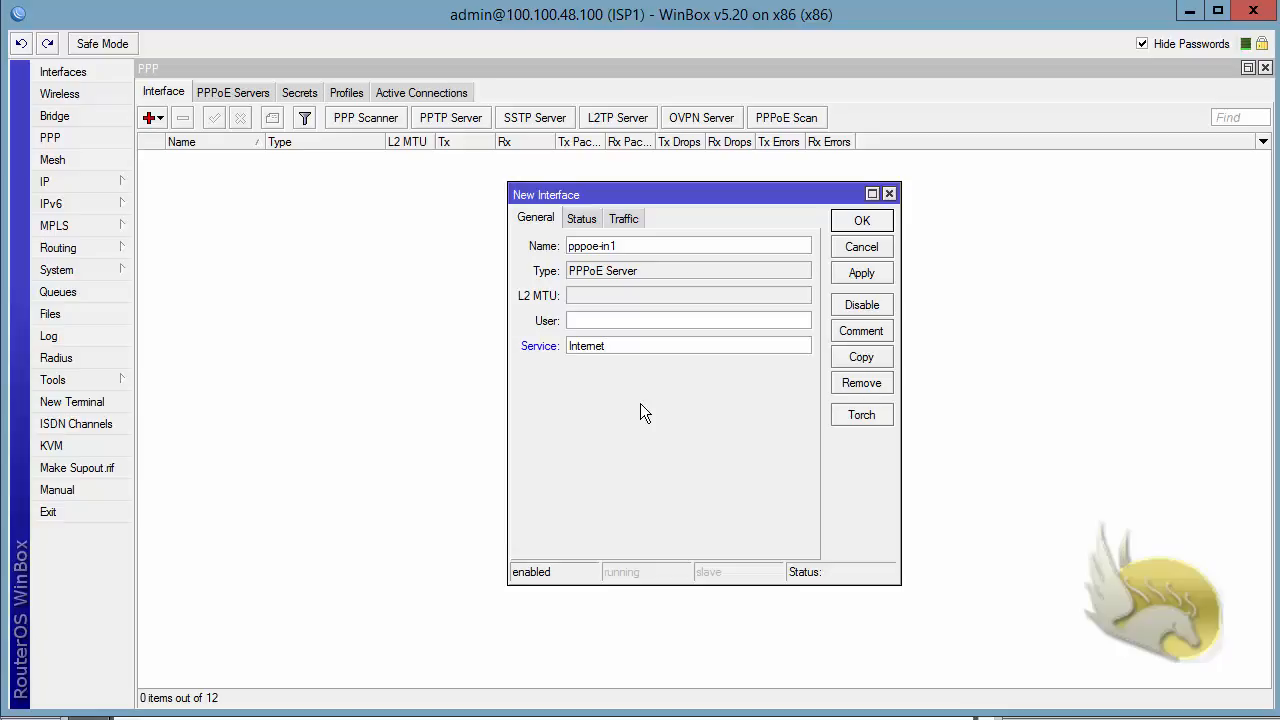
left_click(862, 247)
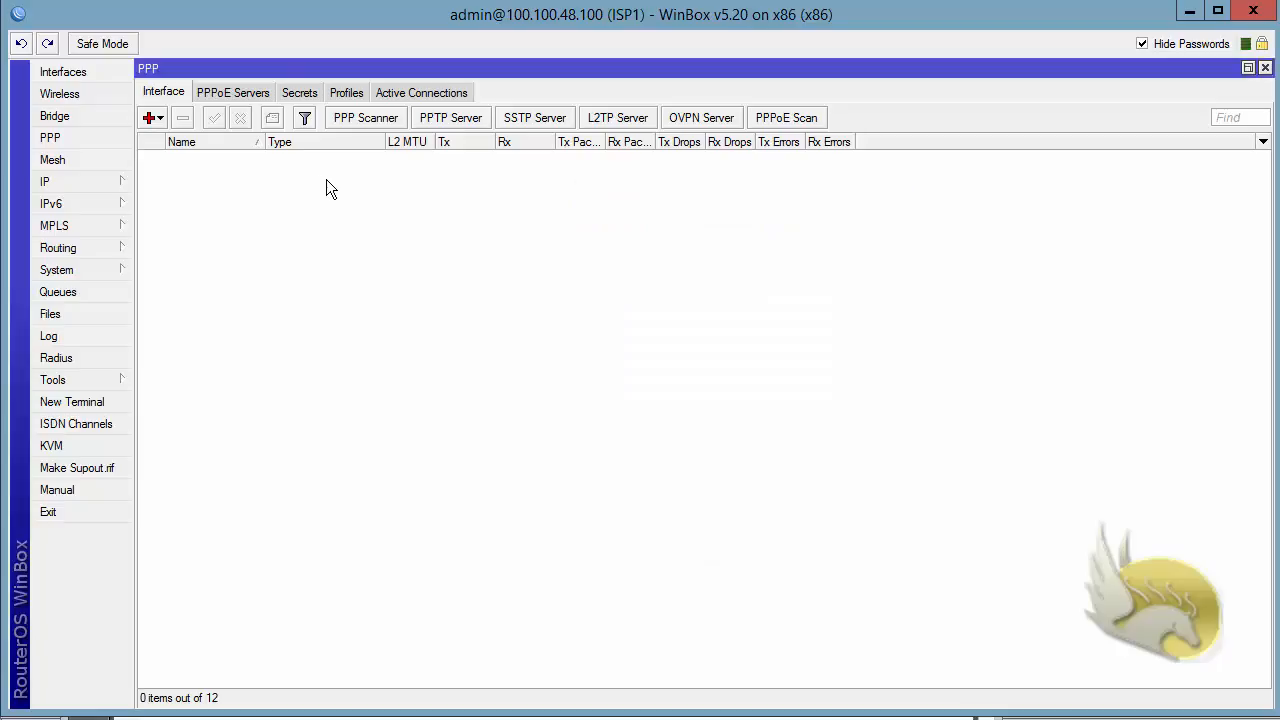
Start a new PPPoE server service named Internet on interface ether2
left_click(224, 94)
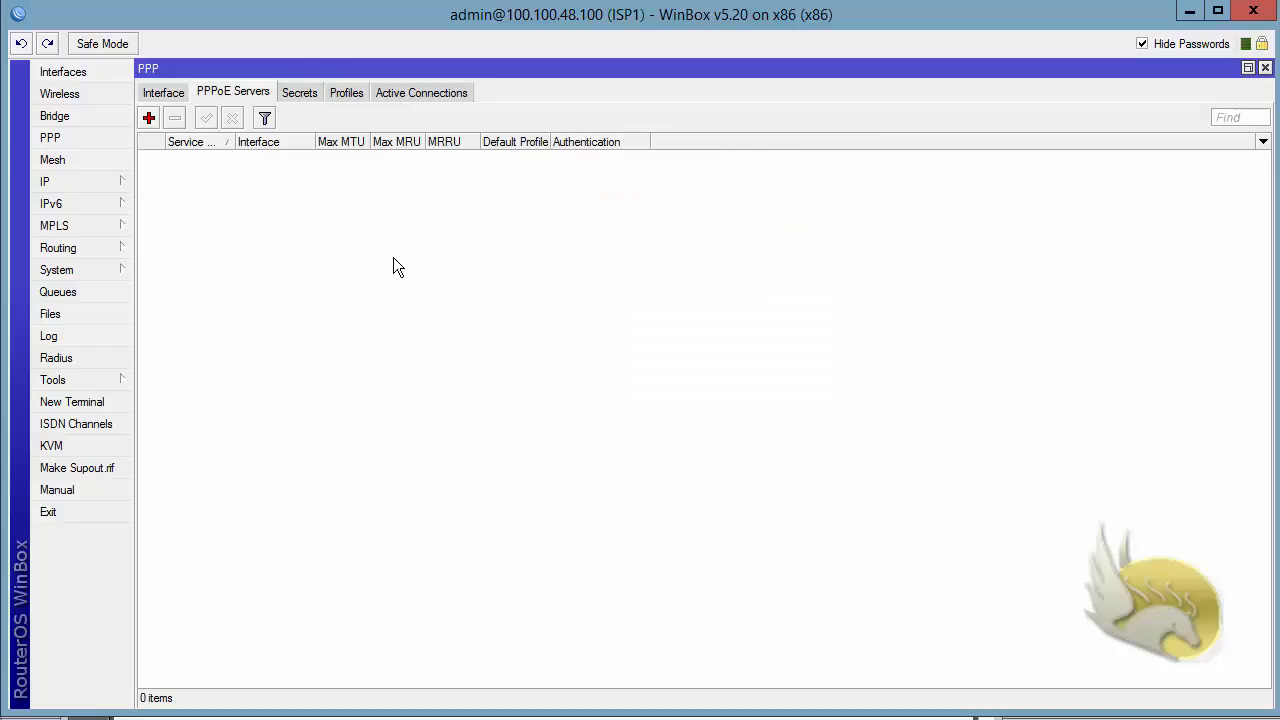
left_click(149, 118)
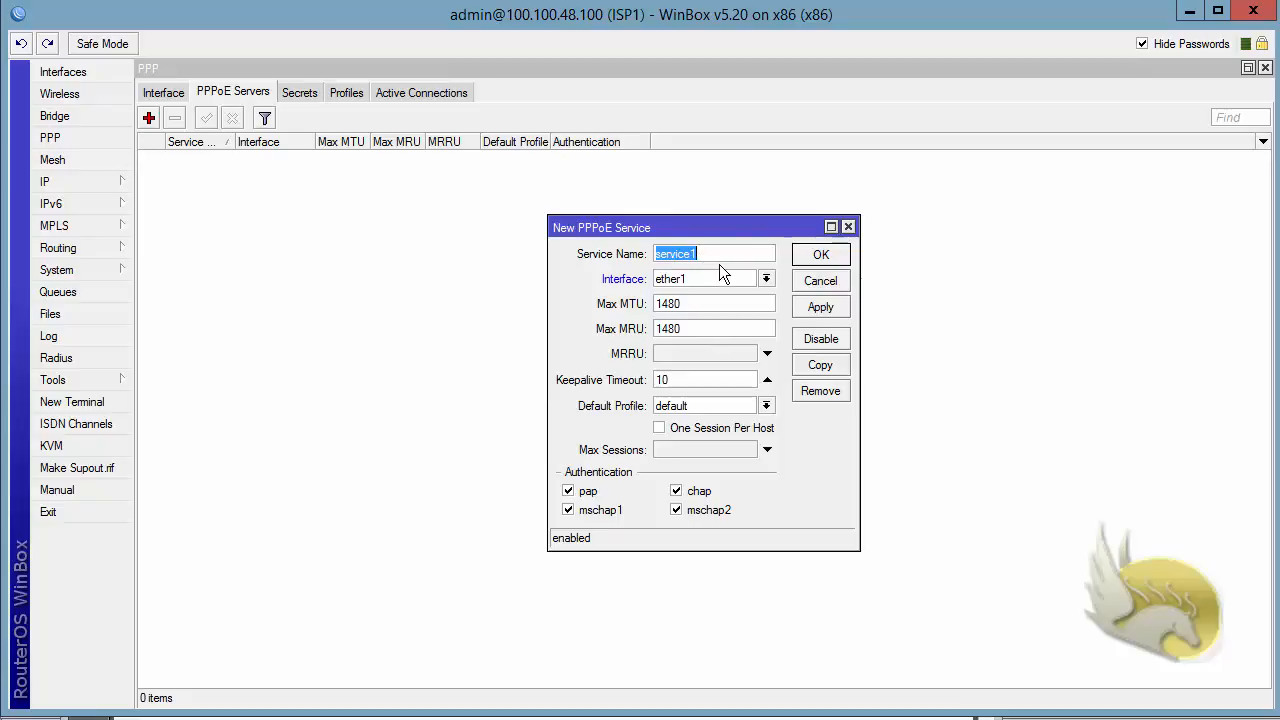
key("BackSpace")
type("Internet")
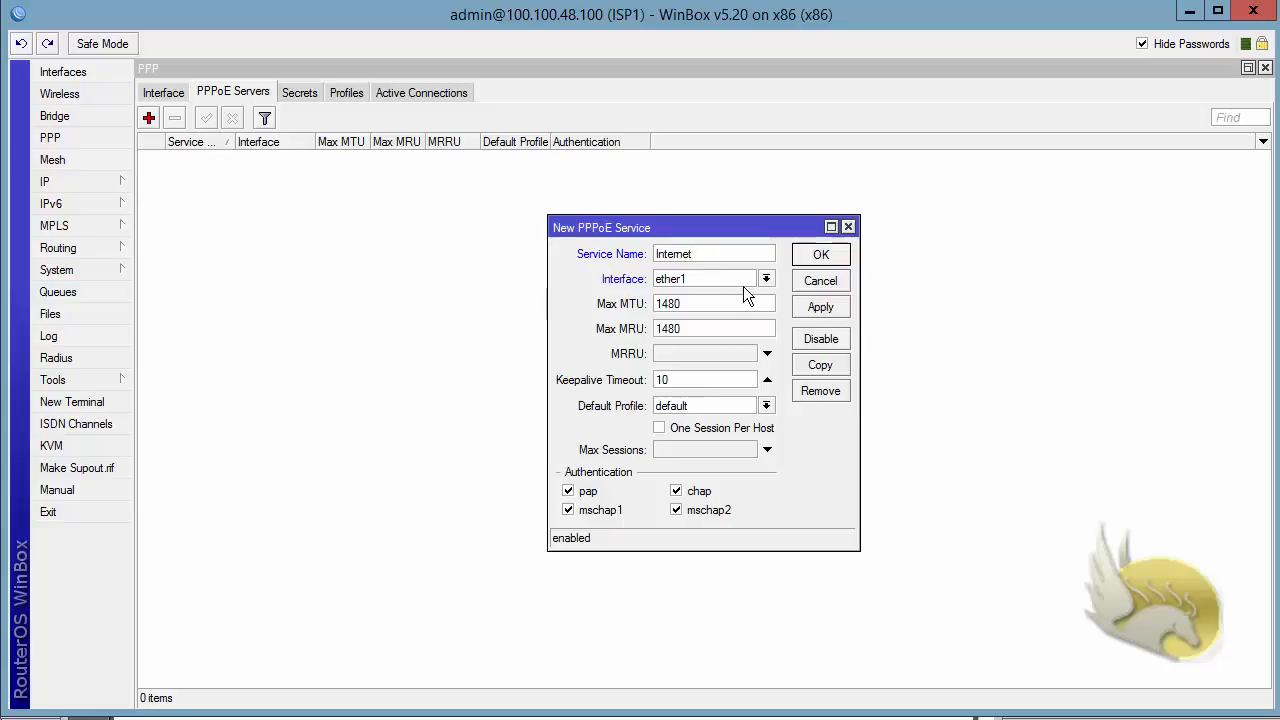
left_click(768, 280)
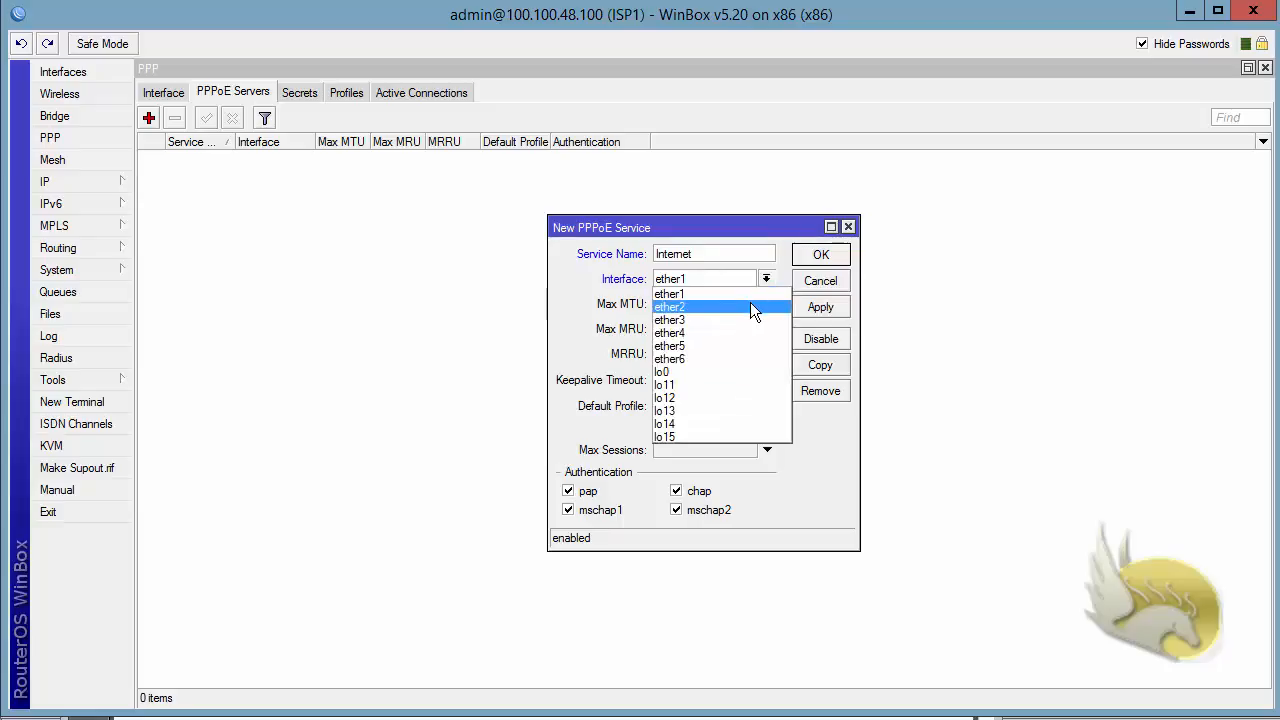
left_click(750, 303)
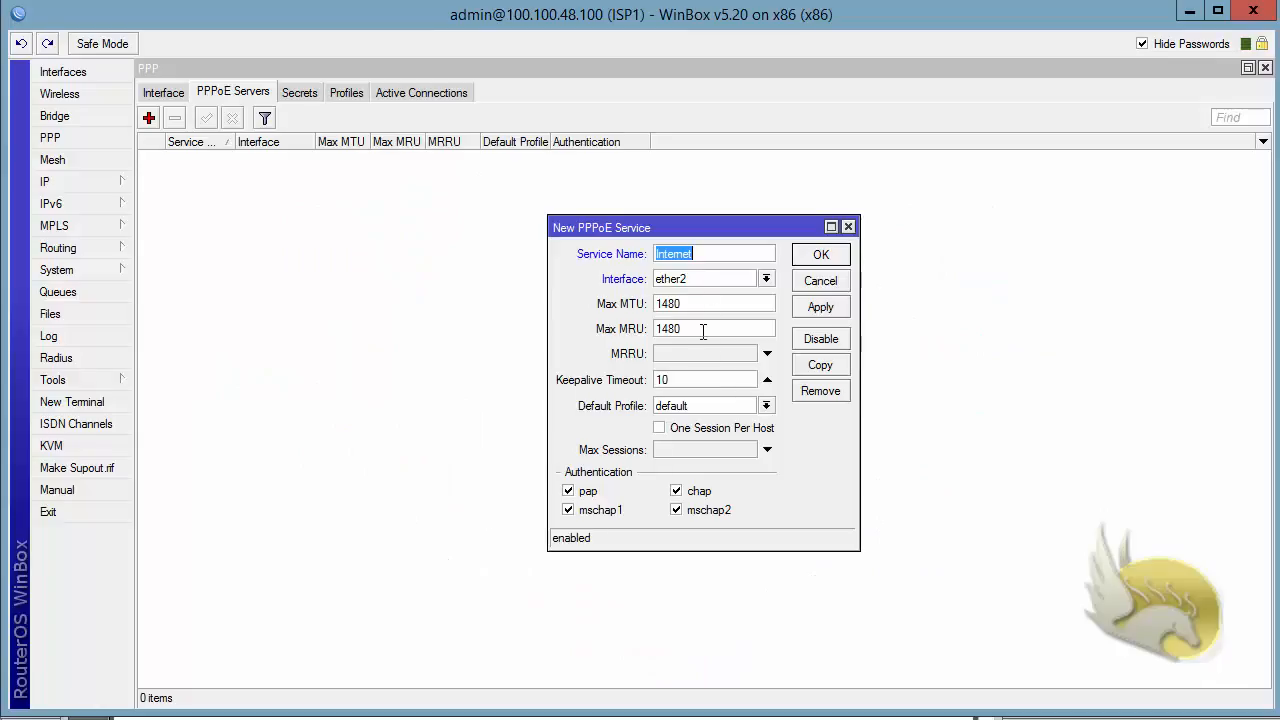
Set the service's default profile to pppoe-profile1, allow only mschap2 authentication, and save it
left_click(771, 409)
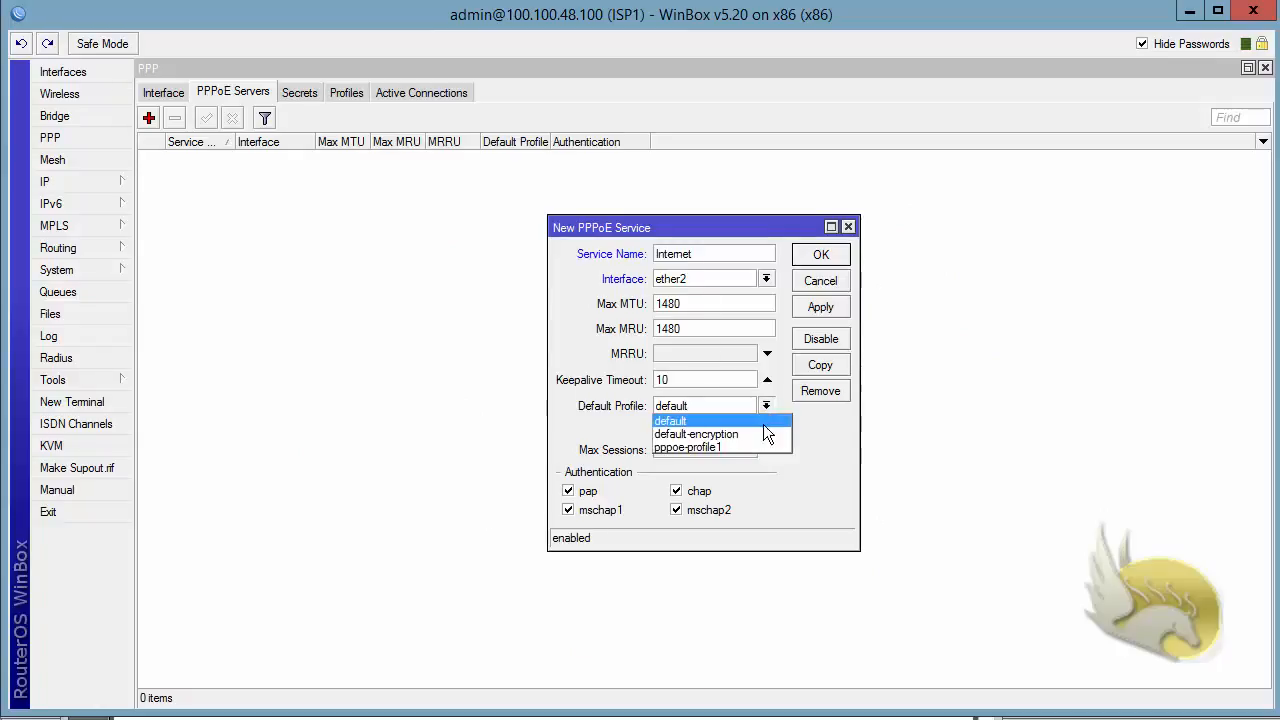
left_click(763, 447)
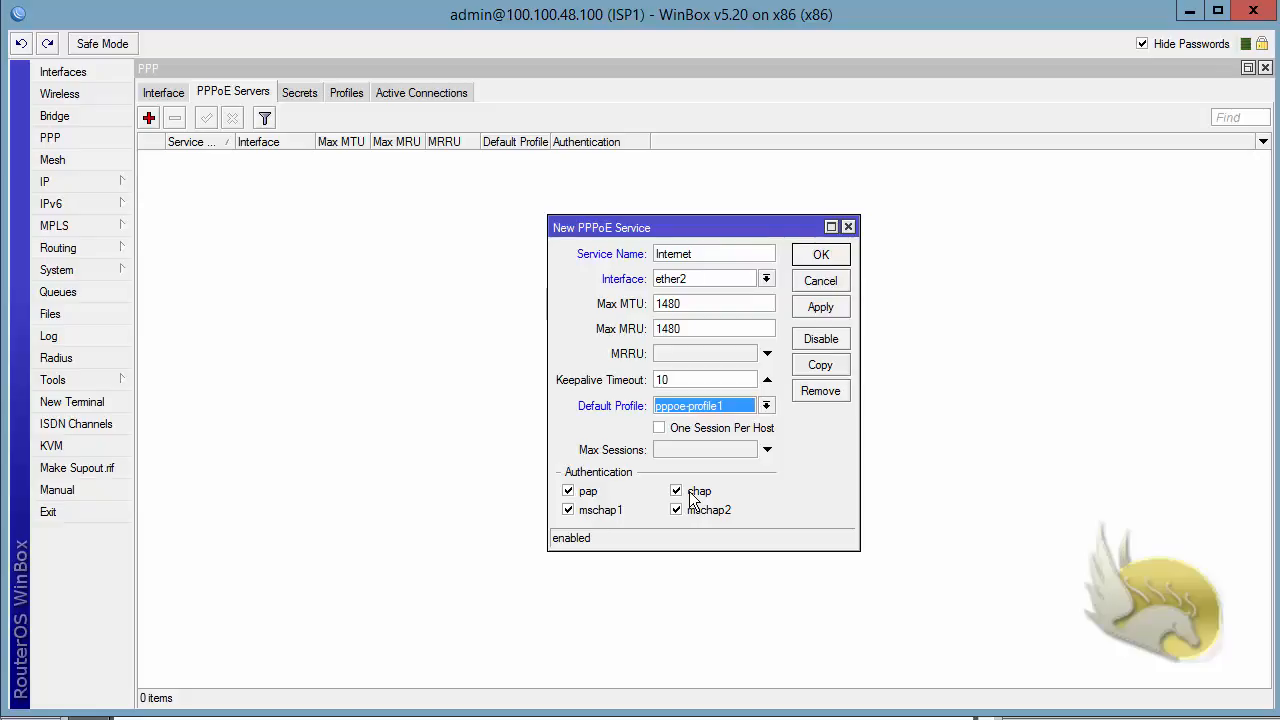
left_click(593, 492)
left_click(593, 510)
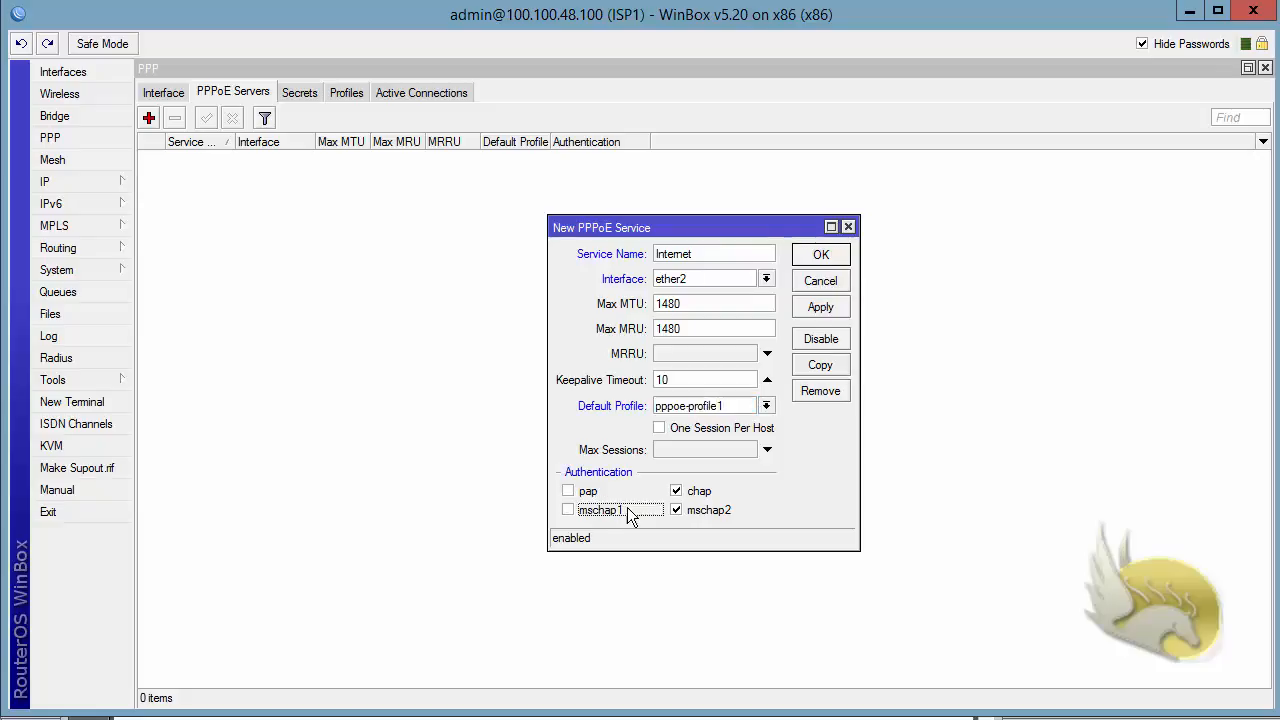
left_click(677, 491)
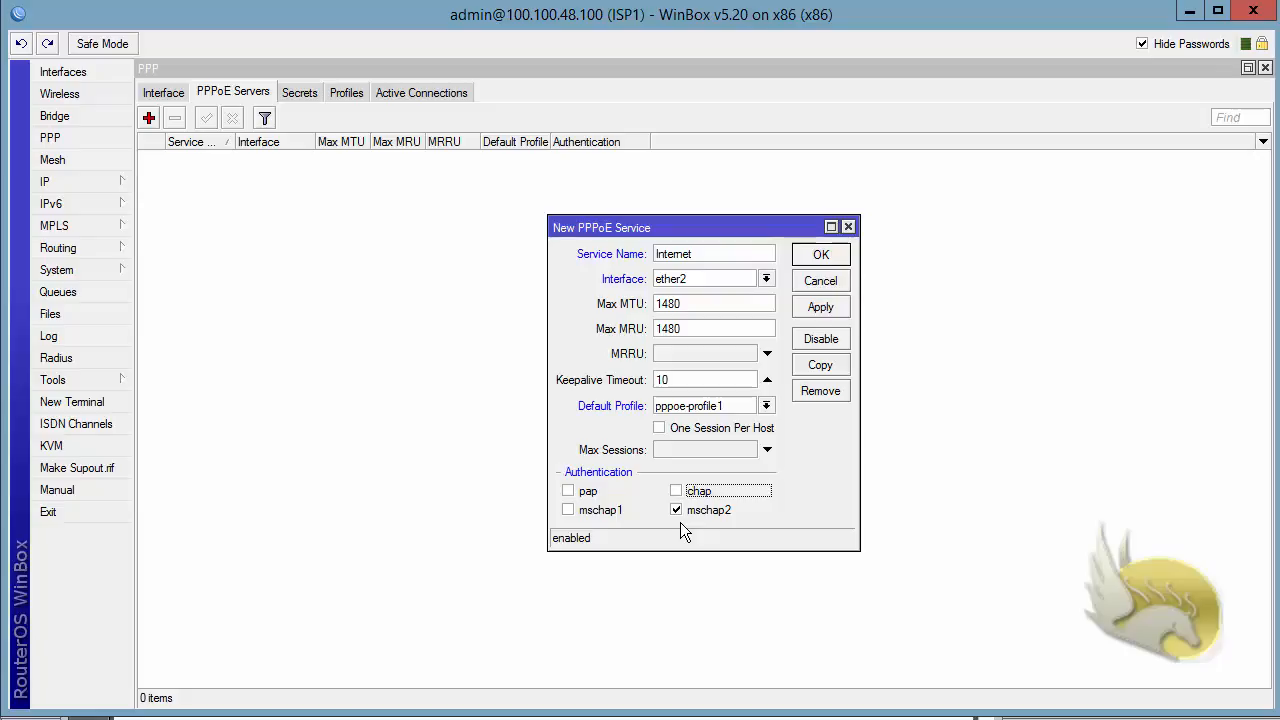
left_click(820, 254)
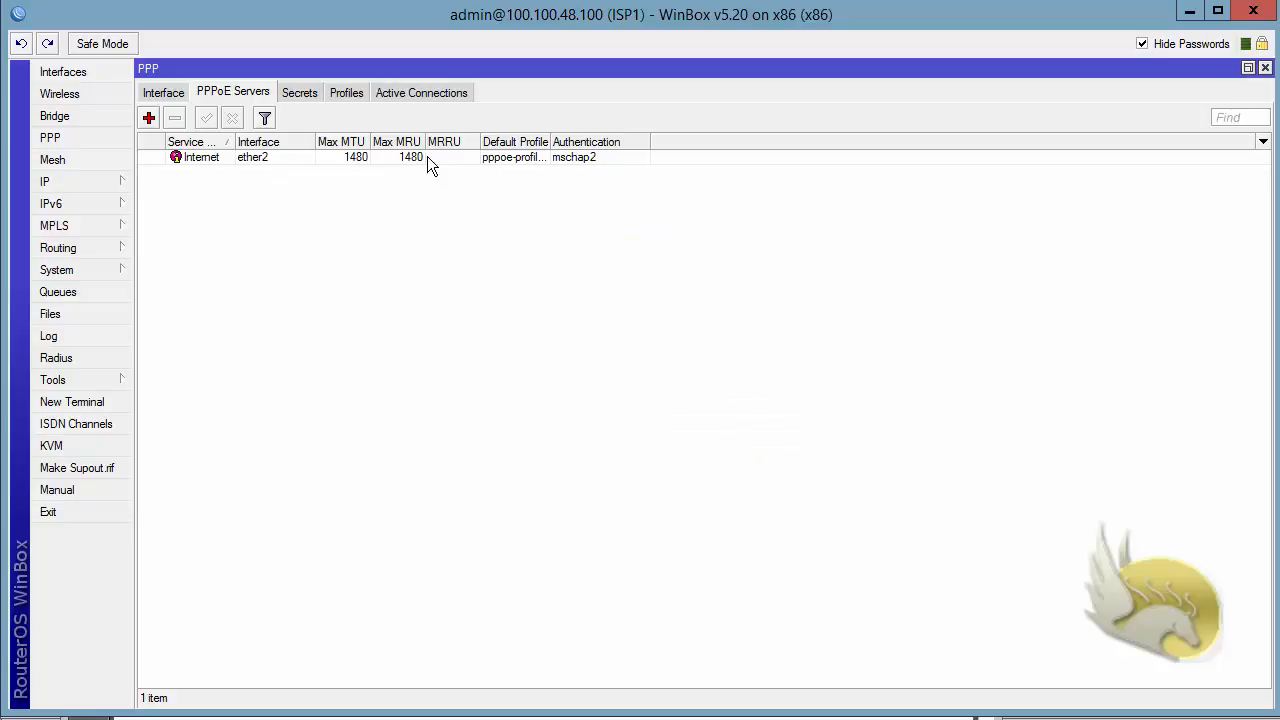
Review the configured PPP secrets, PPP profiles and IP address pools on ISP1
left_click(299, 93)
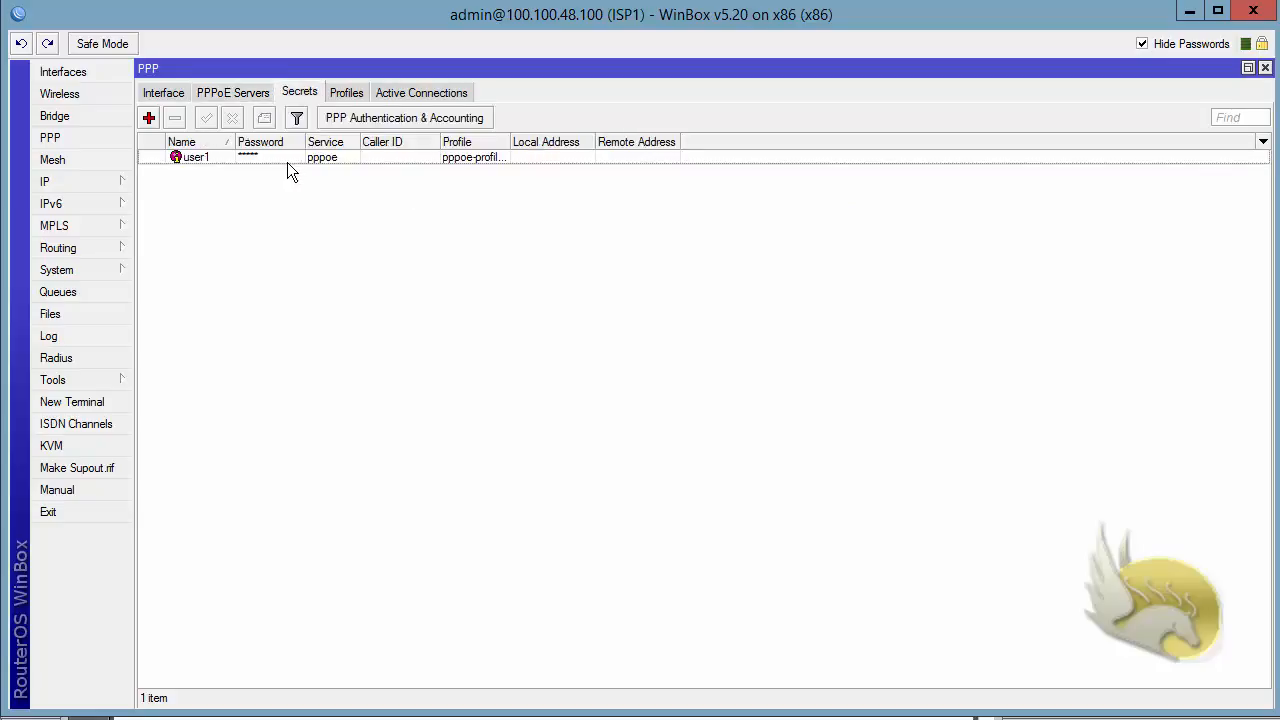
left_click(347, 93)
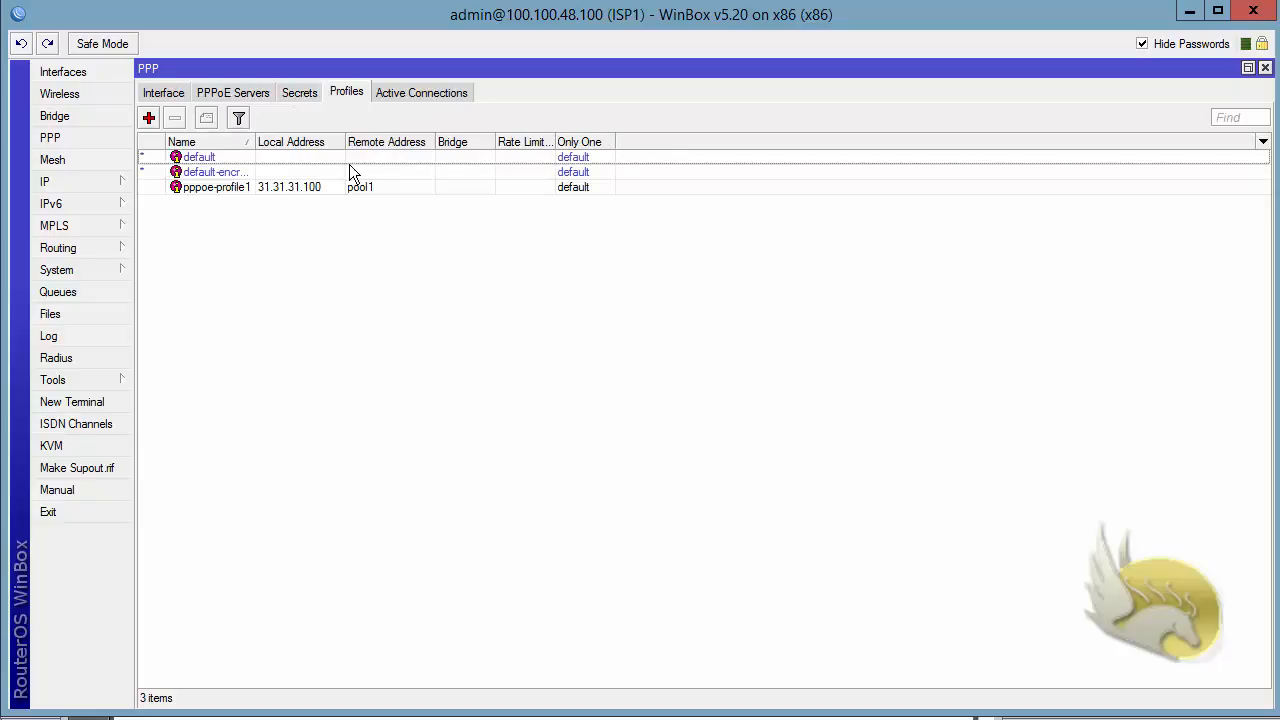
left_click(76, 184)
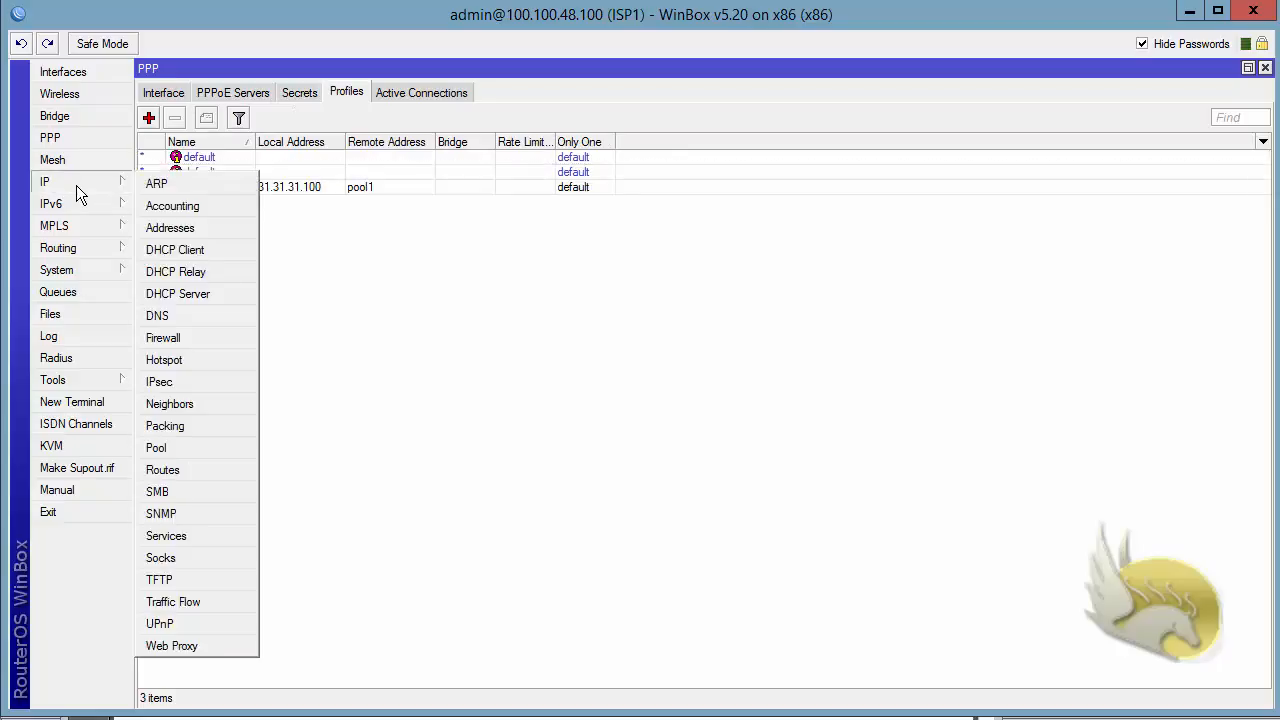
left_click(189, 448)
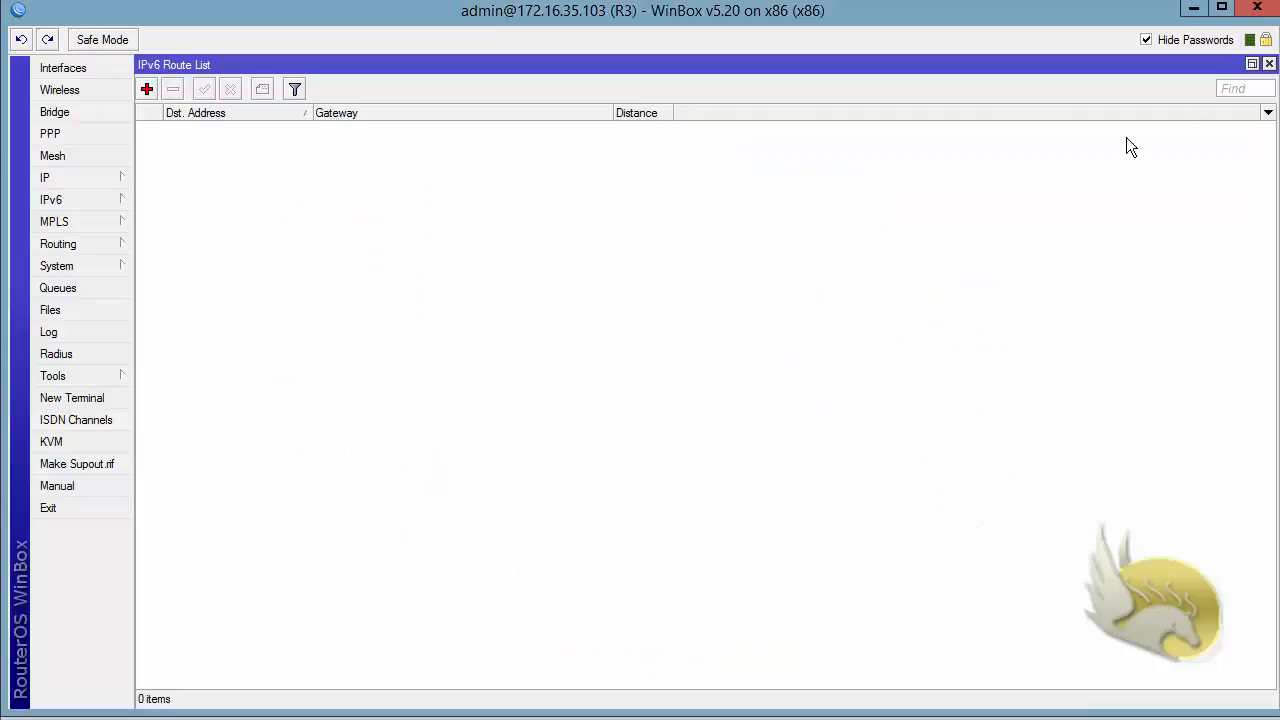
In the R3 WinBox session, close the open lists and remove the 31.31.31.103 address from ether3
left_click(1269, 64)
left_click(1269, 64)
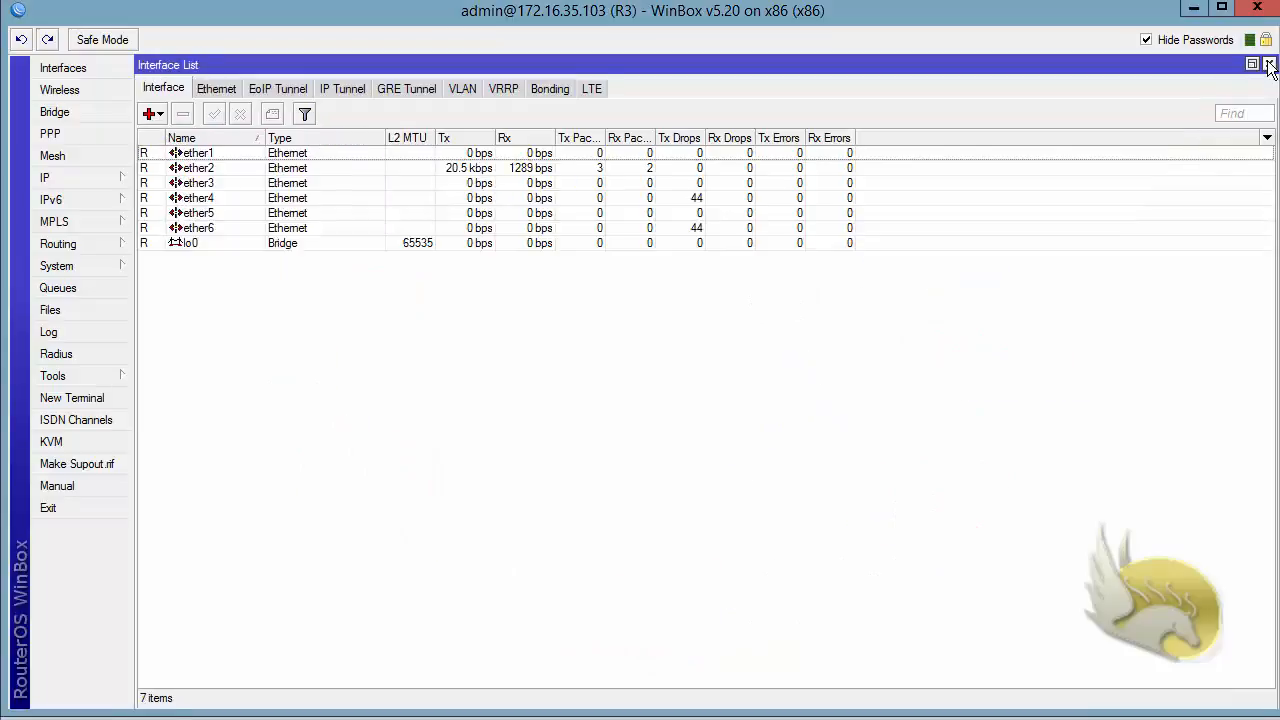
left_click(1269, 64)
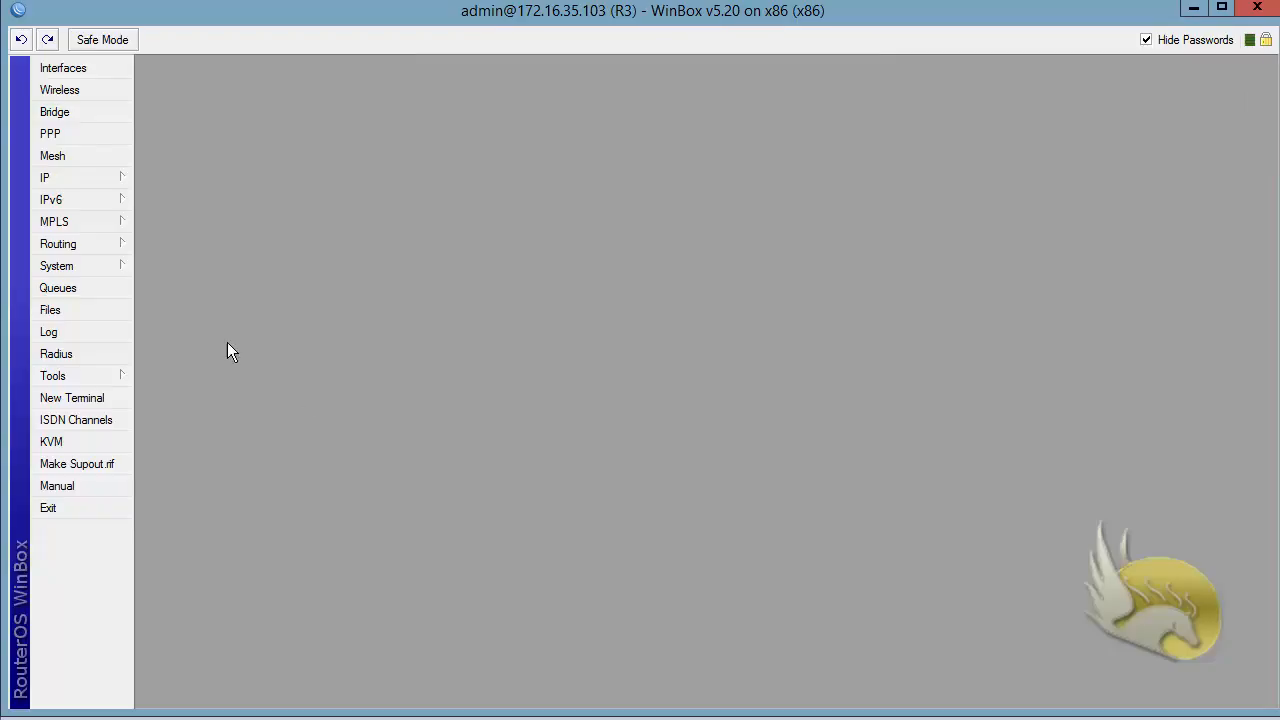
left_click(72, 178)
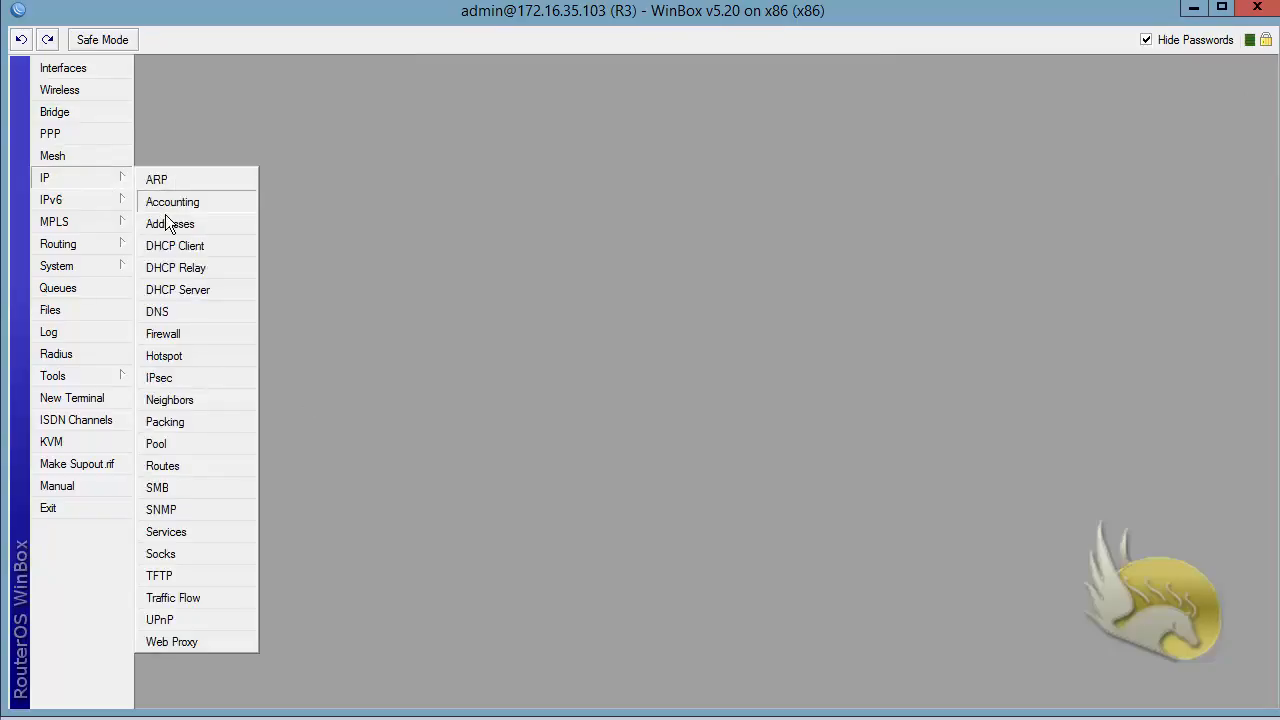
left_click(165, 222)
left_click(764, 320)
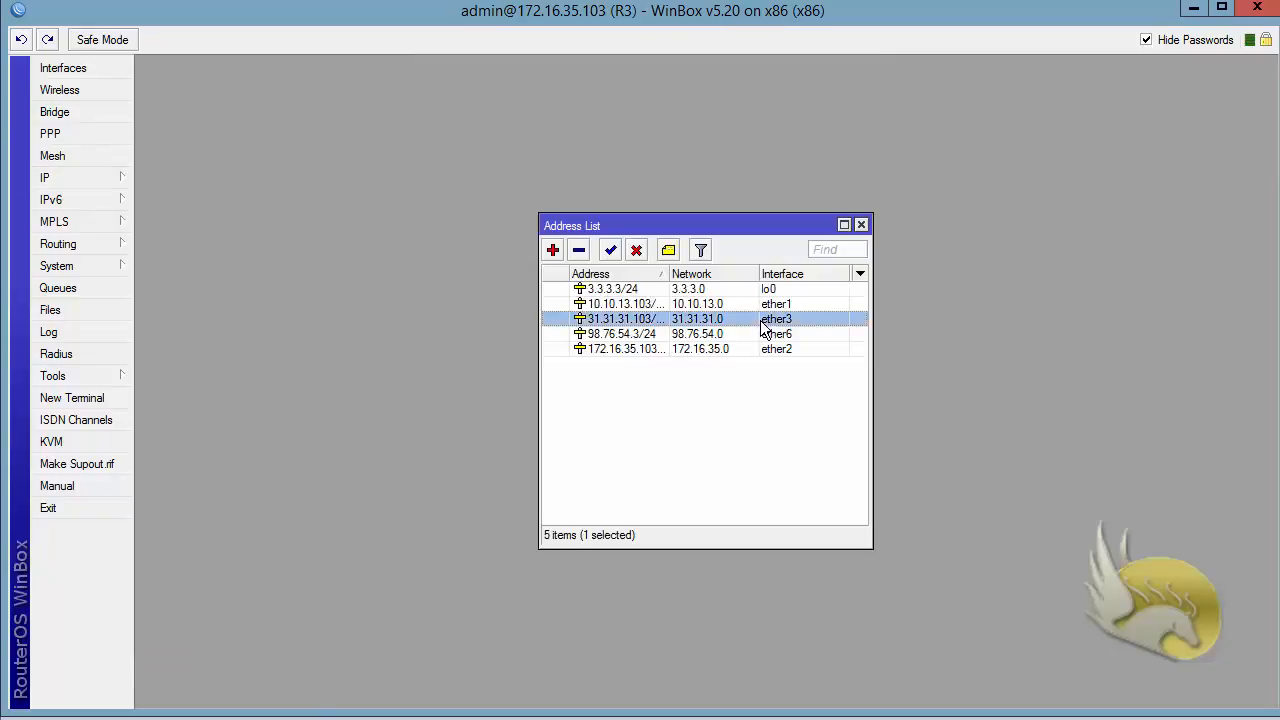
left_click(578, 250)
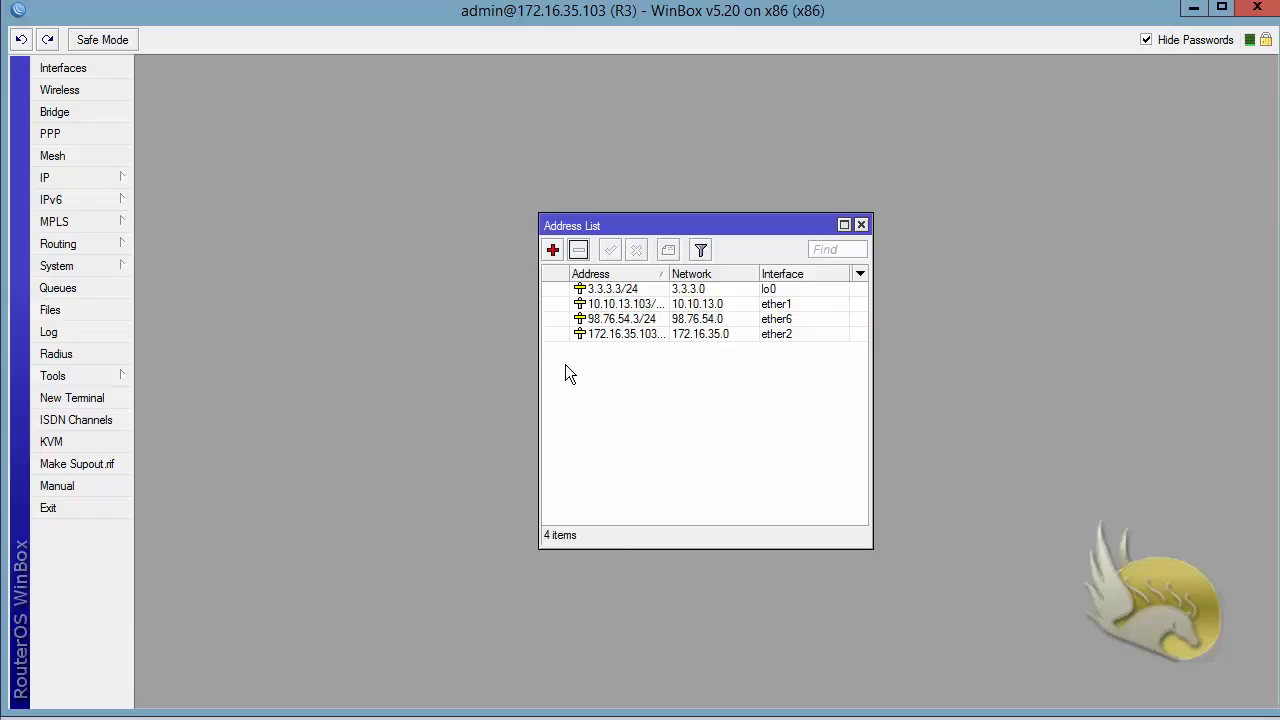
left_click(861, 225)
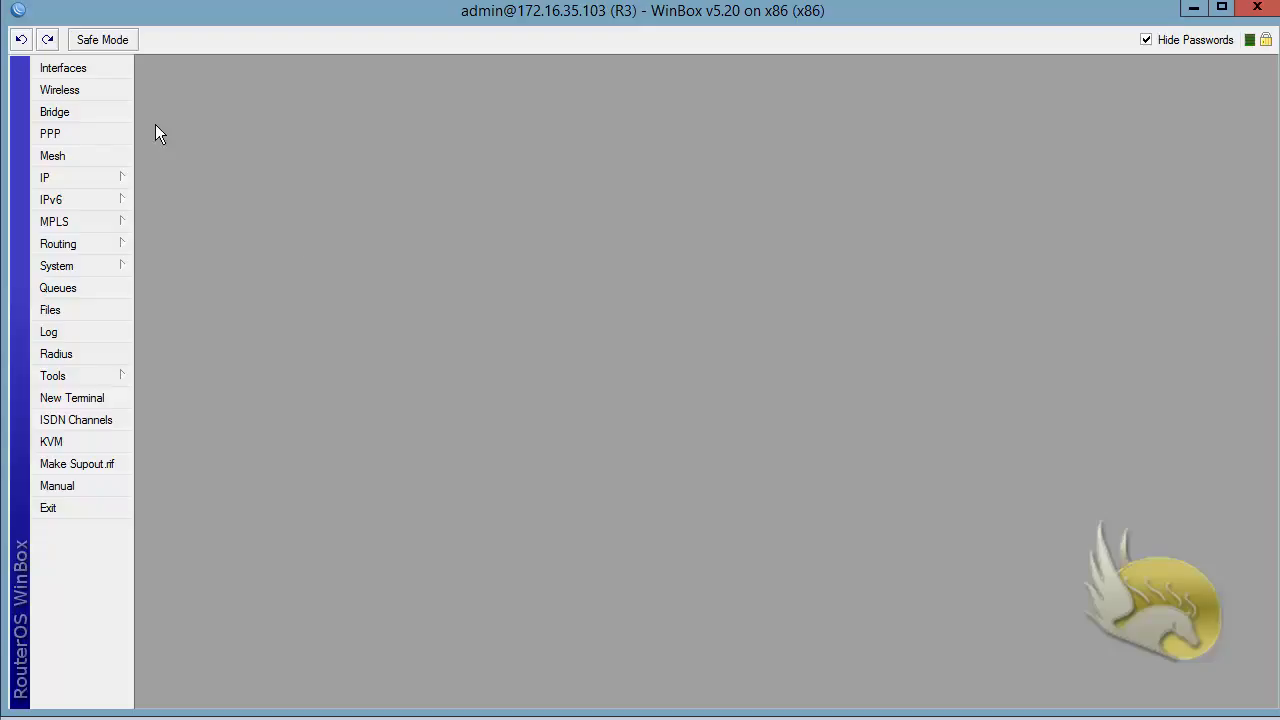
Start a new PPPoE client interface on R3 that uses ether3
left_click(82, 70)
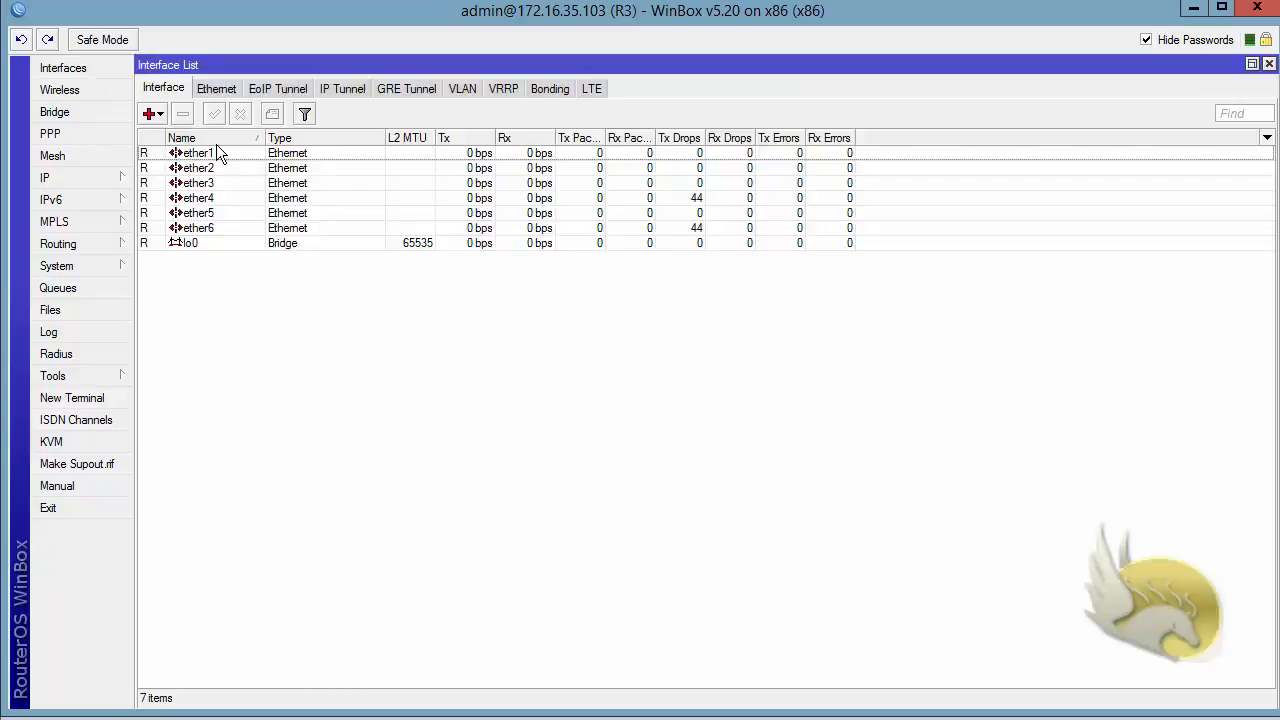
left_click(158, 113)
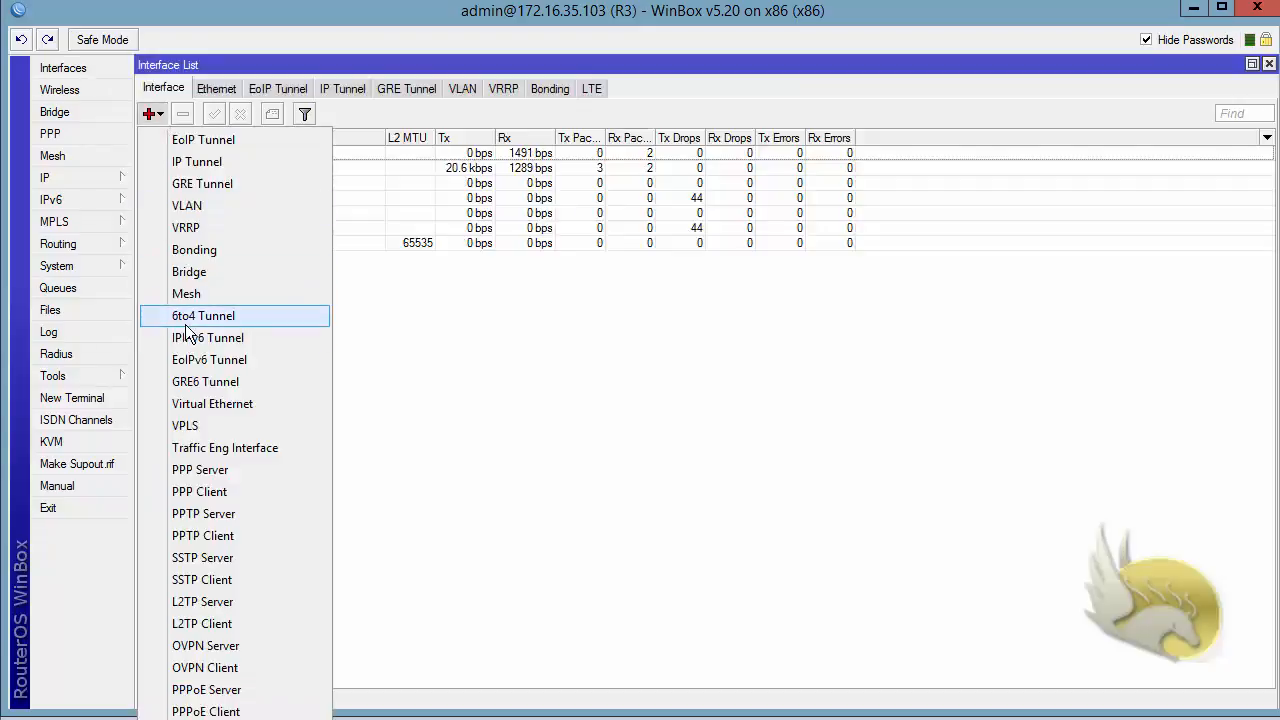
left_click(246, 713)
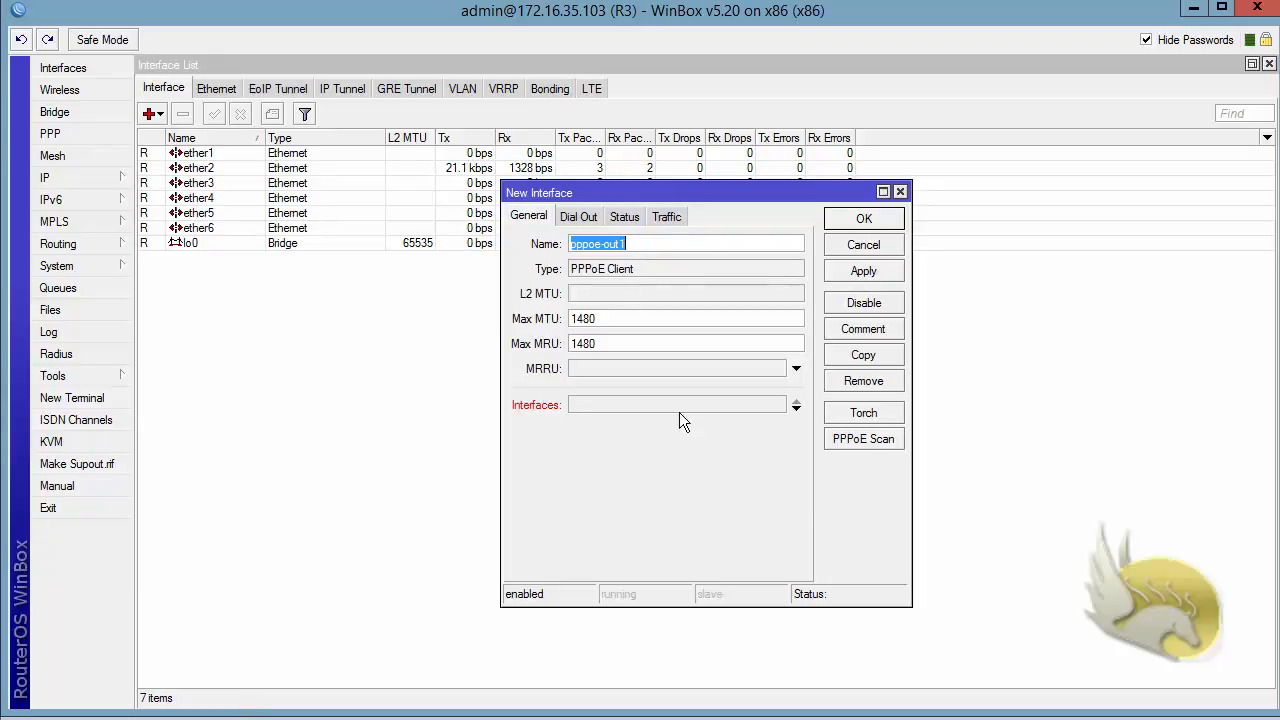
left_click(795, 410)
left_click(777, 404)
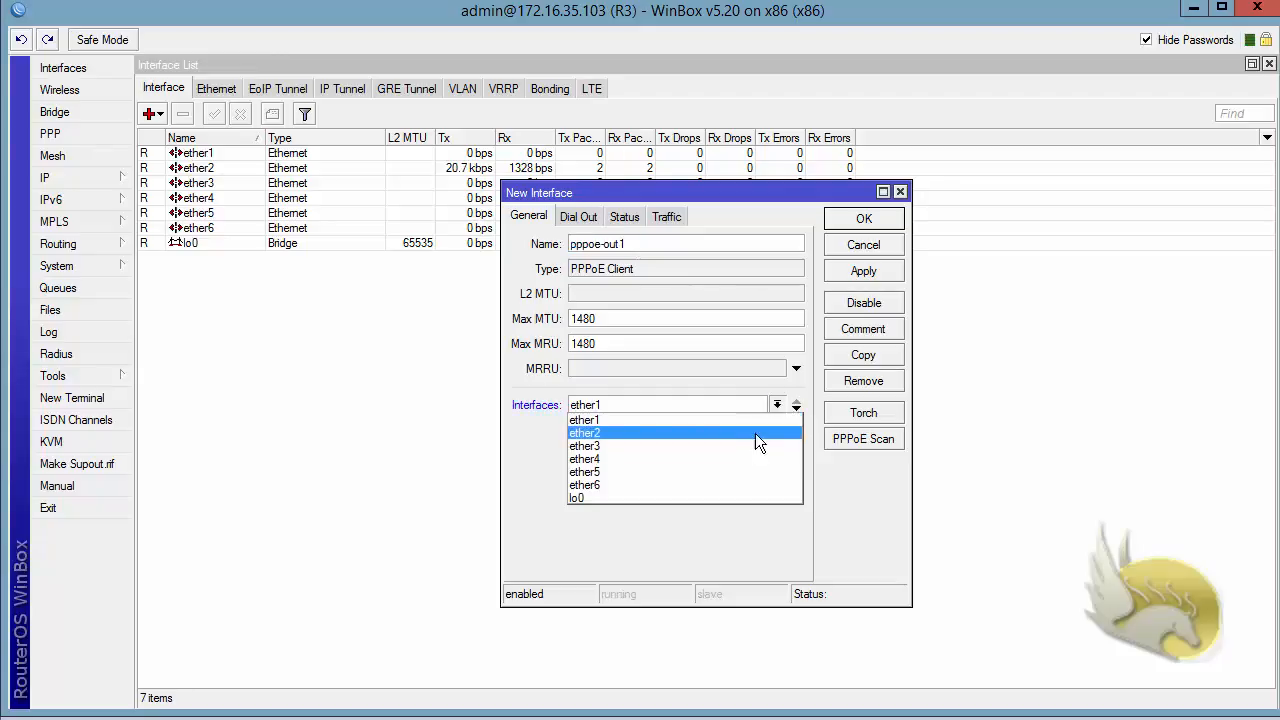
left_click(741, 445)
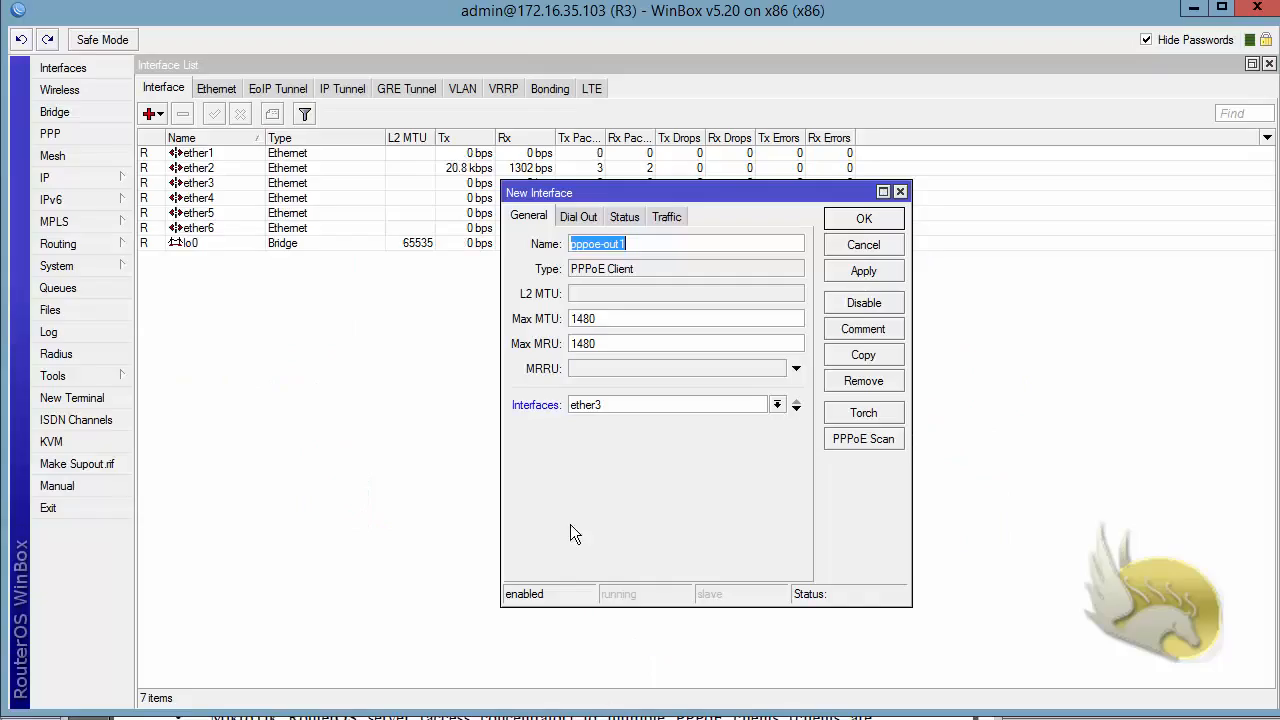
Enter user1 and its password as the PPPoE client's dial-out credentials, and recheck the general settings
left_click(568, 215)
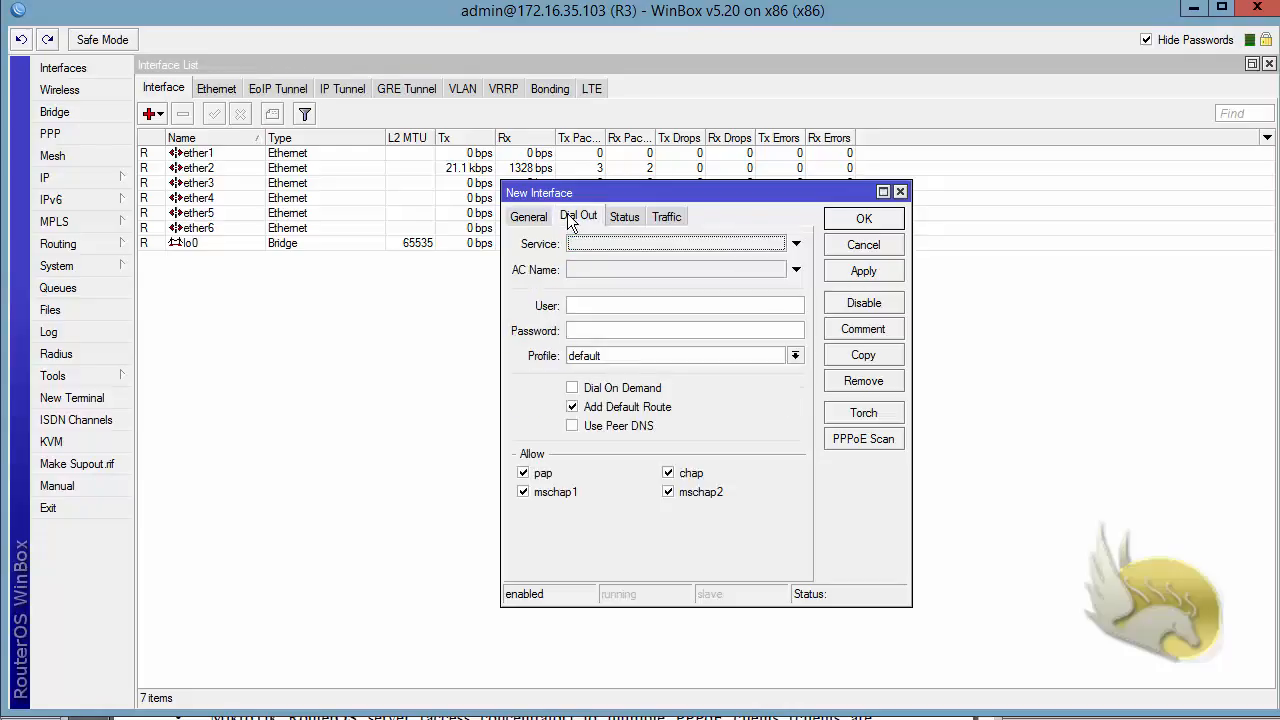
left_click(590, 306)
type("user")
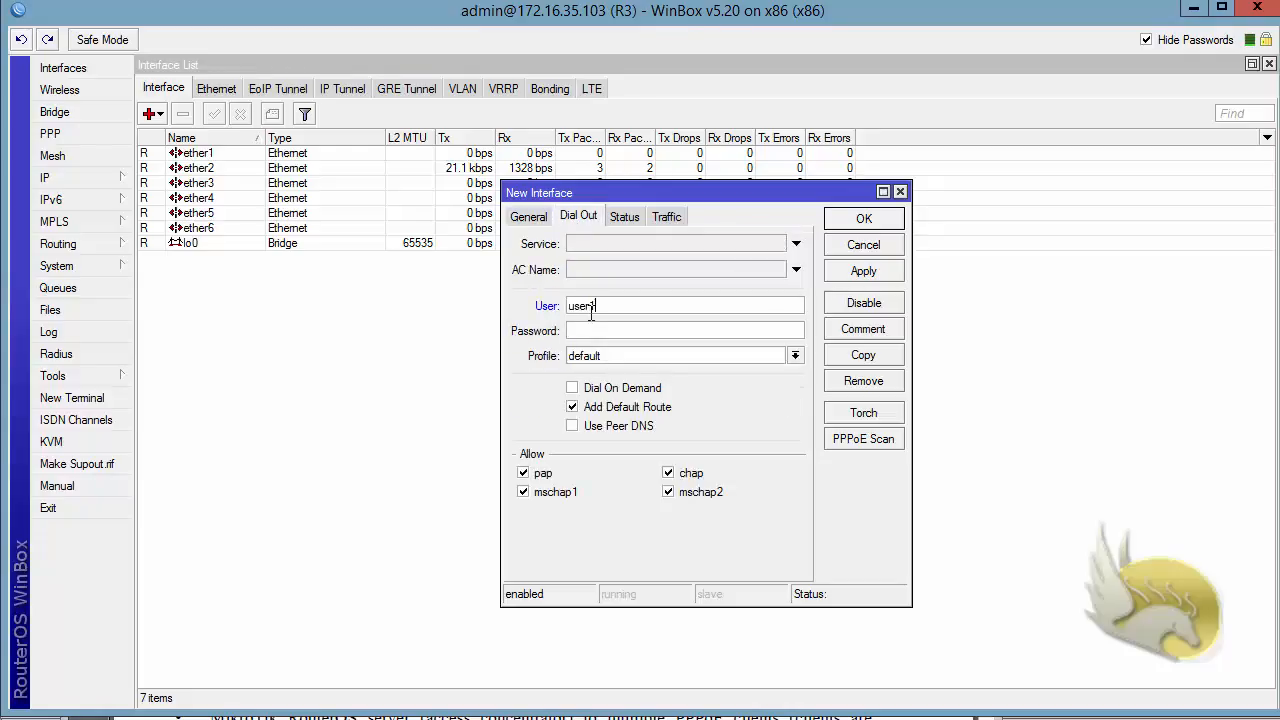
type("1")
left_click(587, 328)
type("123456")
left_click(528, 216)
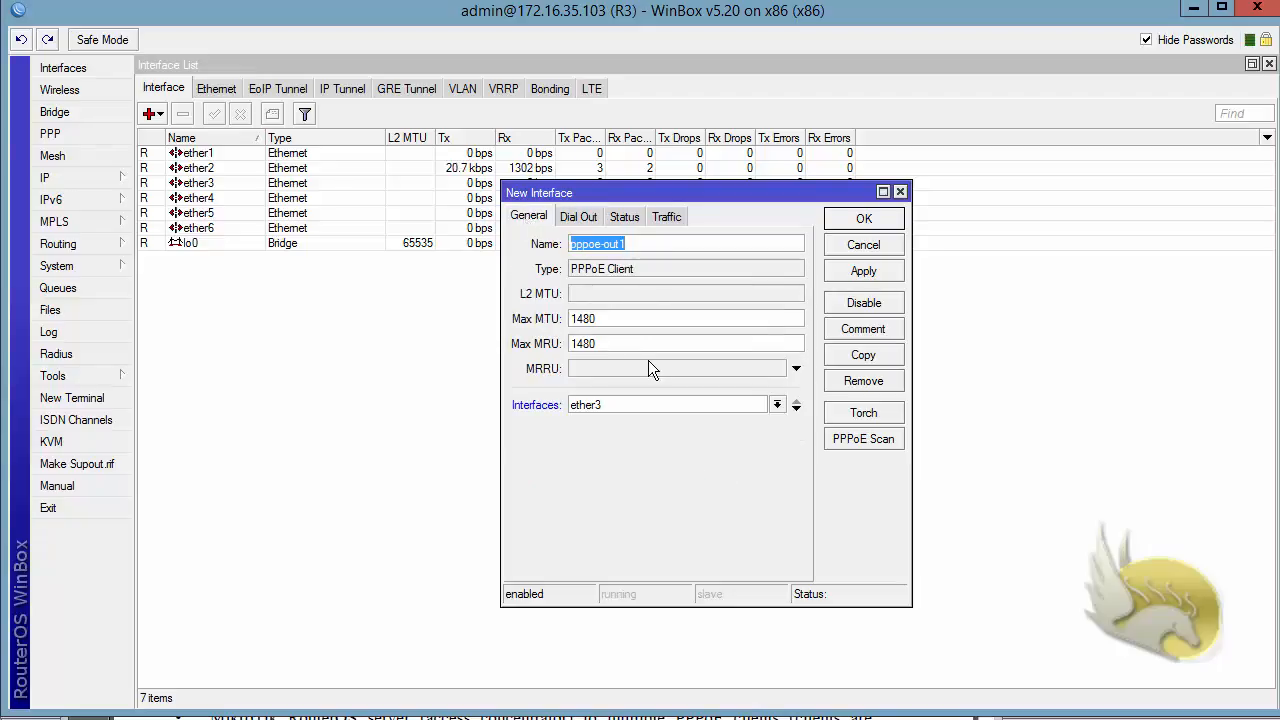
left_click(578, 216)
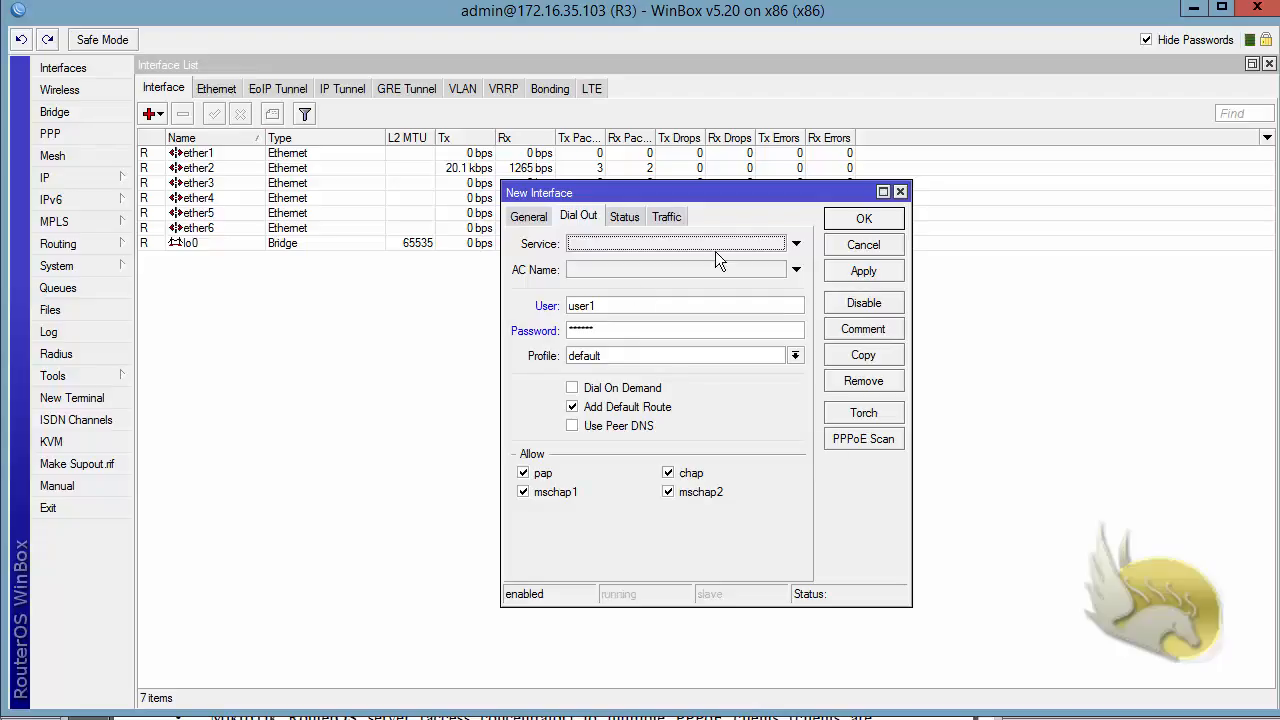
Set the PPPoE client's dial-out service name to Internet
left_click(797, 245)
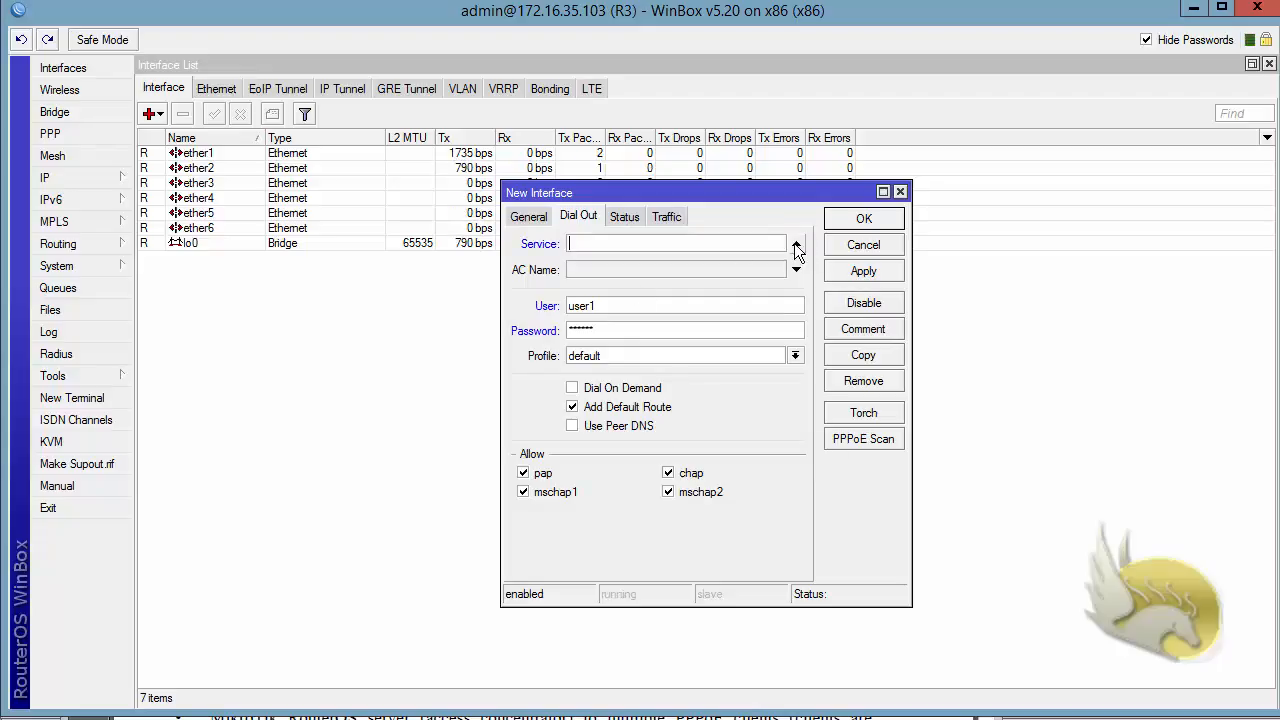
type("Interne")
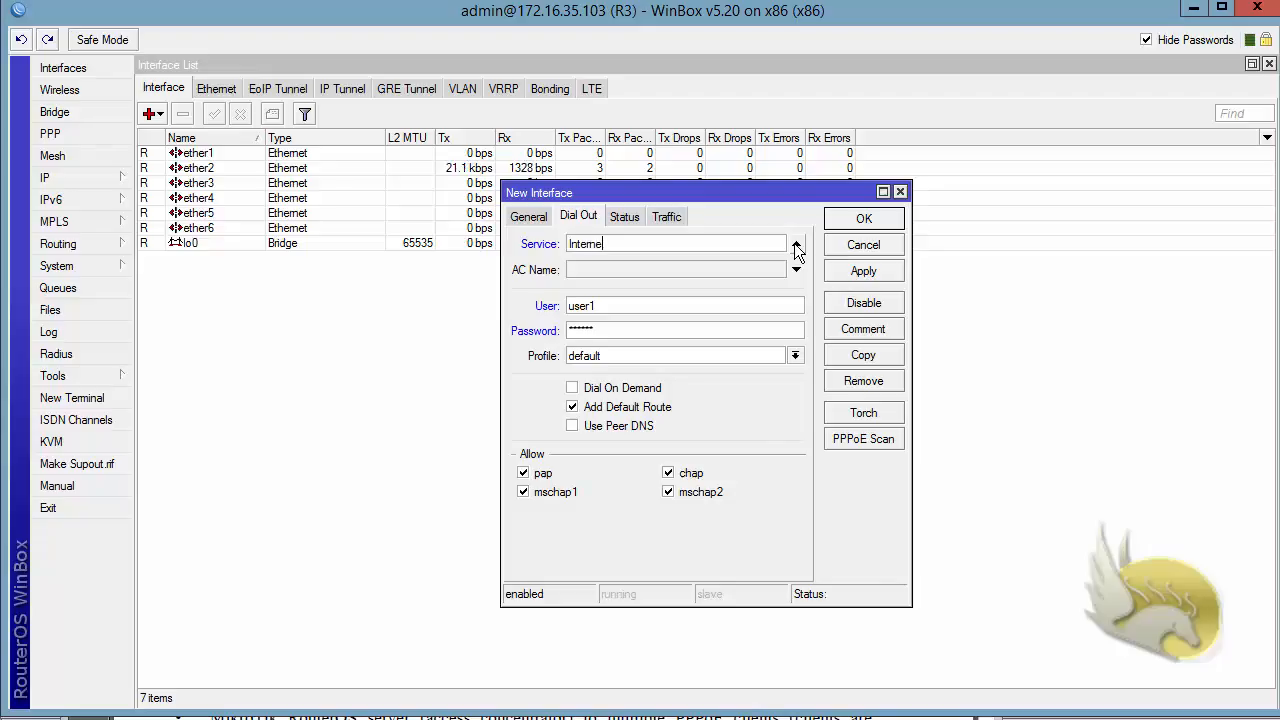
type("t")
Disallow pap, chap and mschap1 so the PPPoE client allows only mschap2 authentication, and save the new interface
left_click(522, 492)
left_click(522, 473)
left_click(668, 473)
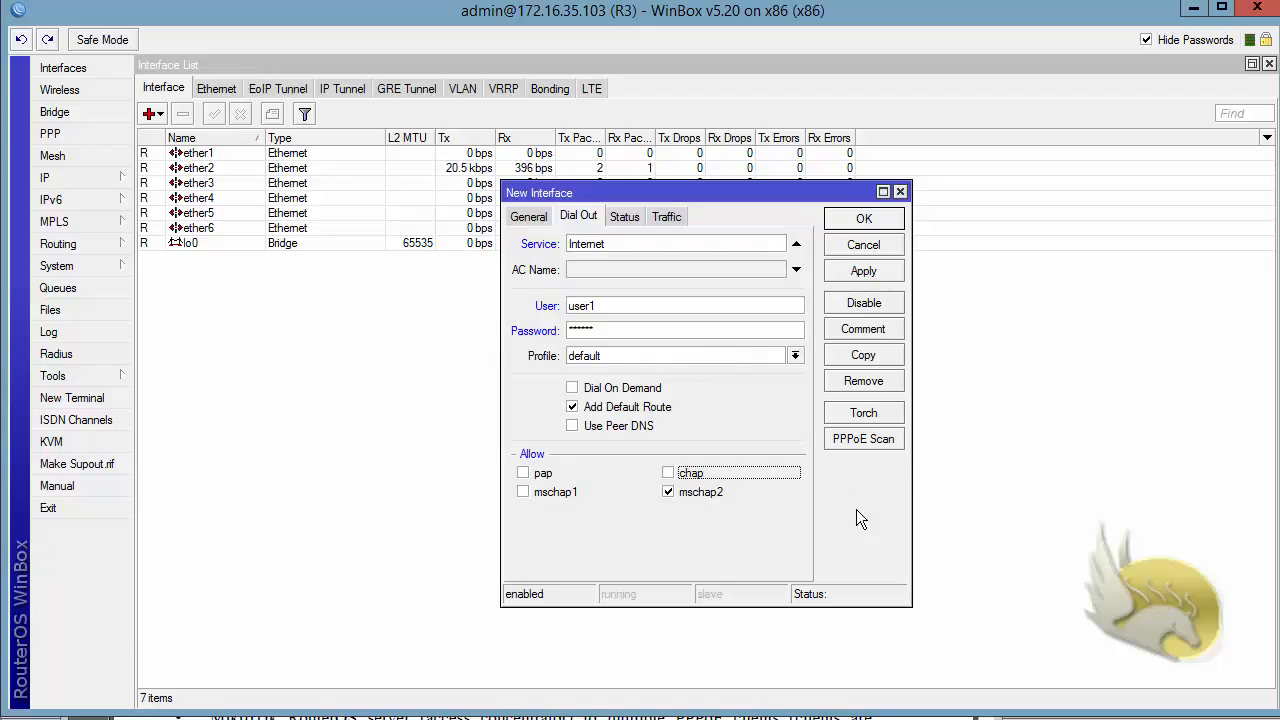
left_click(860, 277)
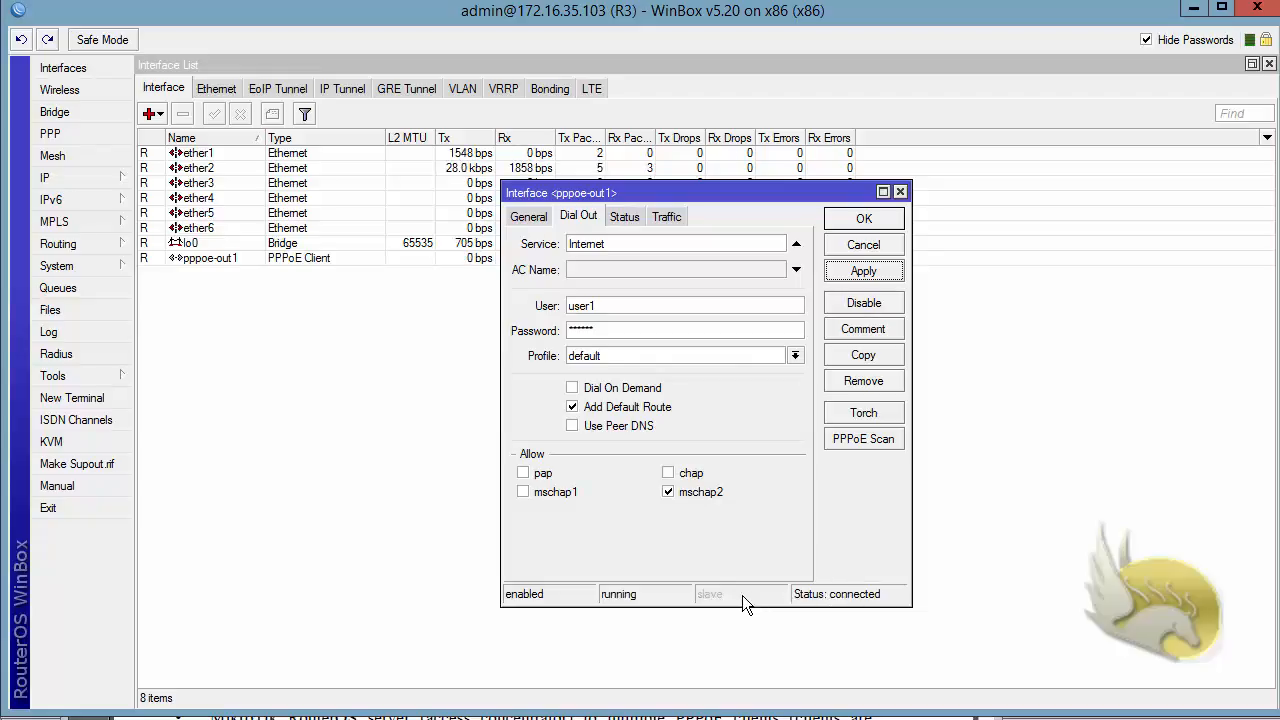
left_click(864, 220)
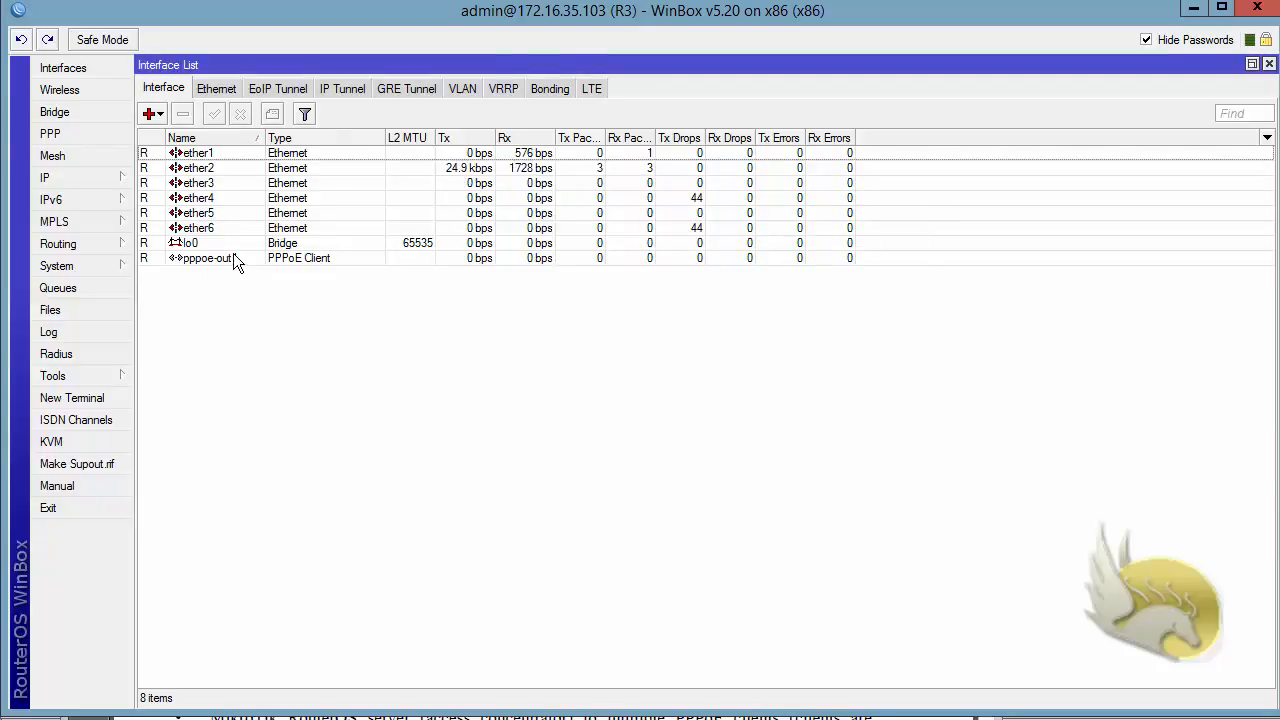
Check R3's IP address list for the dynamic address assigned to the PPPoE client interface
left_click(90, 178)
left_click(200, 218)
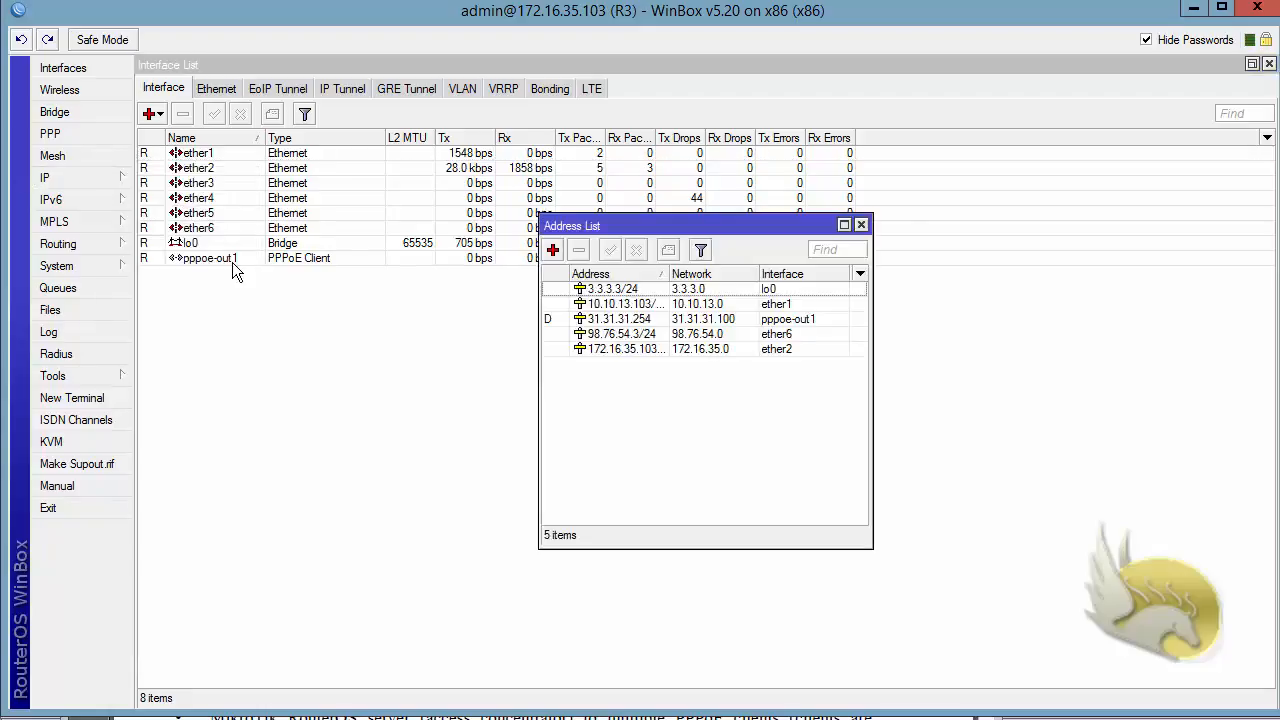
left_click(558, 319)
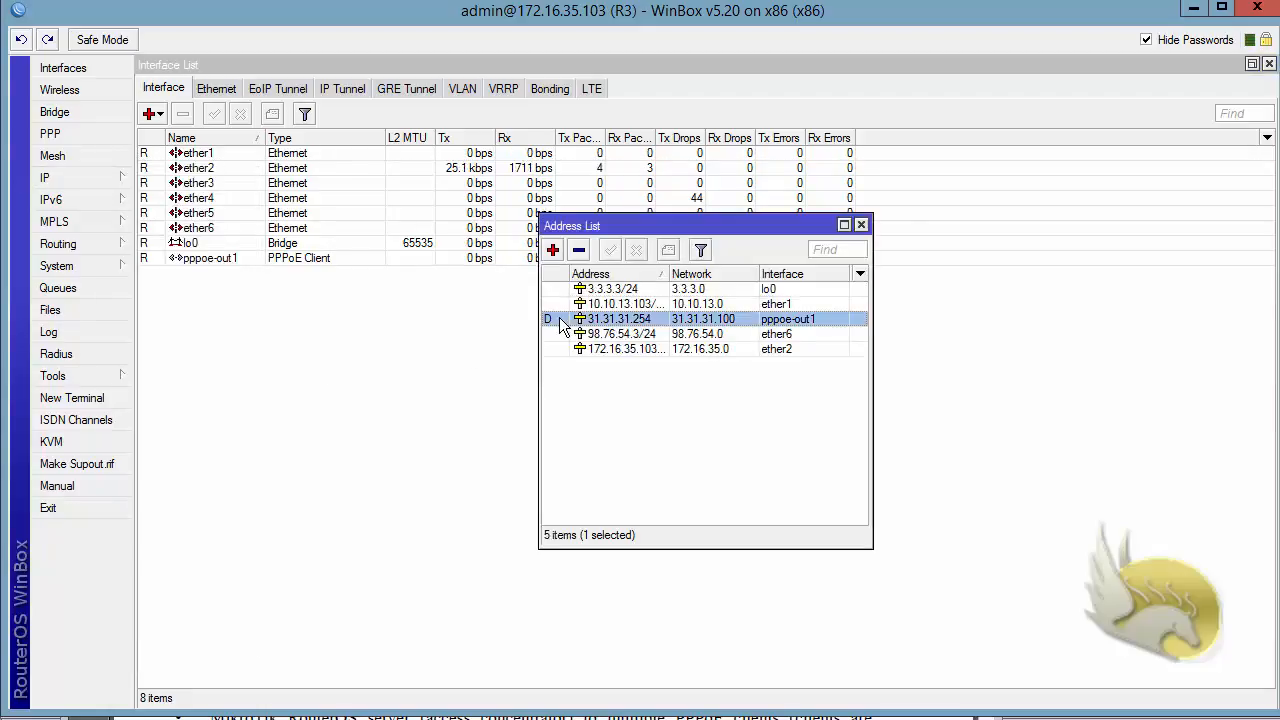